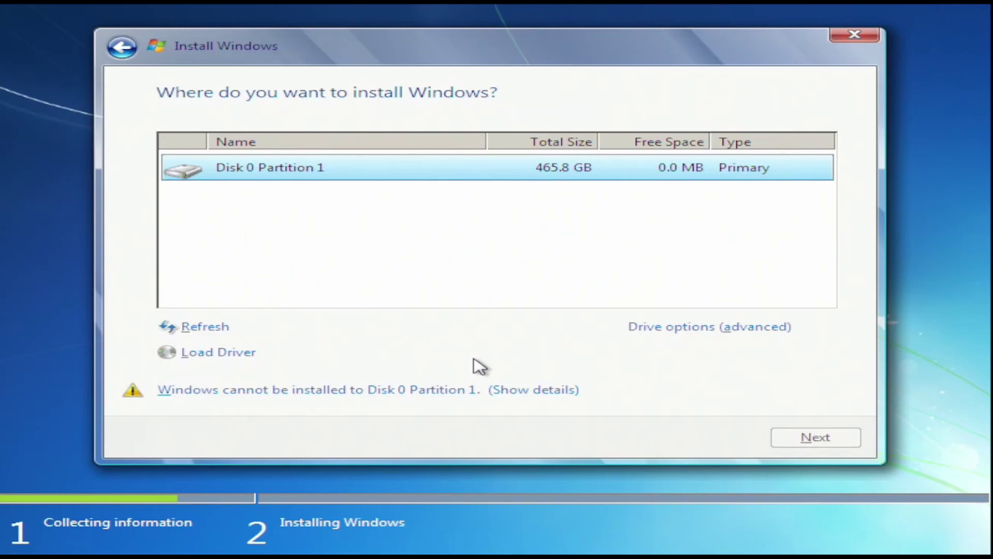
Show the details of why Disk 0 Partition 1 is rejected: it uses the GPT partition style
{"action": "left_click", "coordinate": [480, 390]}
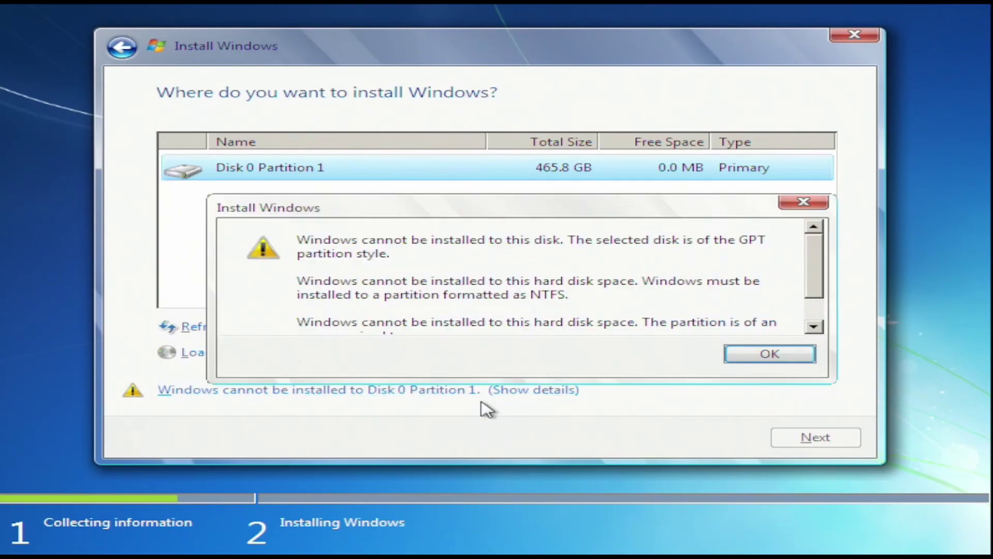
{"action": "scroll", "coordinate": [811, 311], "scroll_direction": "down", "scroll_amount": 1}
{"action": "scroll", "coordinate": [799, 282], "scroll_direction": "up", "scroll_amount": 1}
{"action": "scroll", "coordinate": [800, 290], "scroll_direction": "down", "scroll_amount": 1}
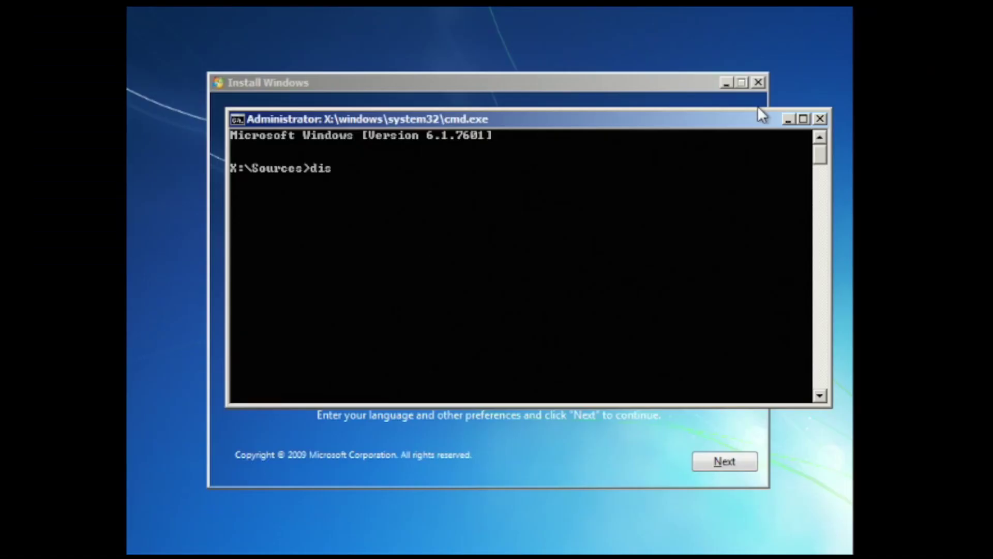
In diskpart, list disks, select disk 0 and clean it, then close the command prompt
{"action": "type", "text": "kpart"}
{"action": "key", "text": "Return"}
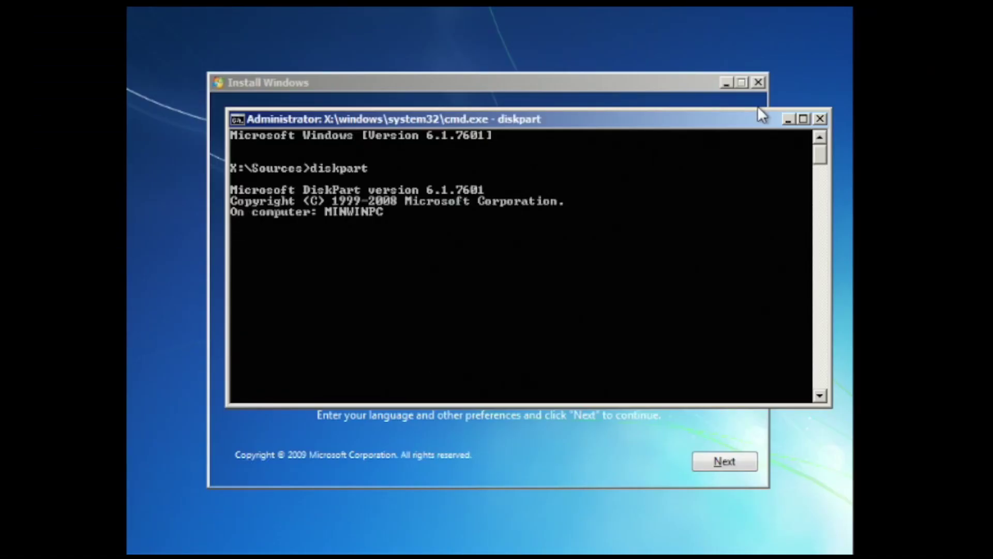
{"action": "type", "text": "list disk"}
{"action": "key", "text": "Return"}
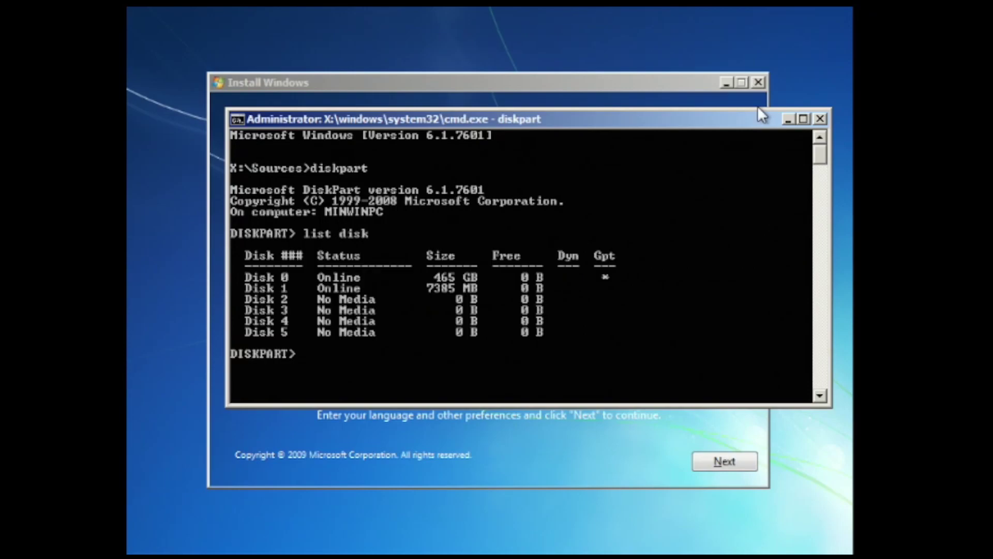
{"action": "type", "text": "select disk 0"}
{"action": "key", "text": "Return"}
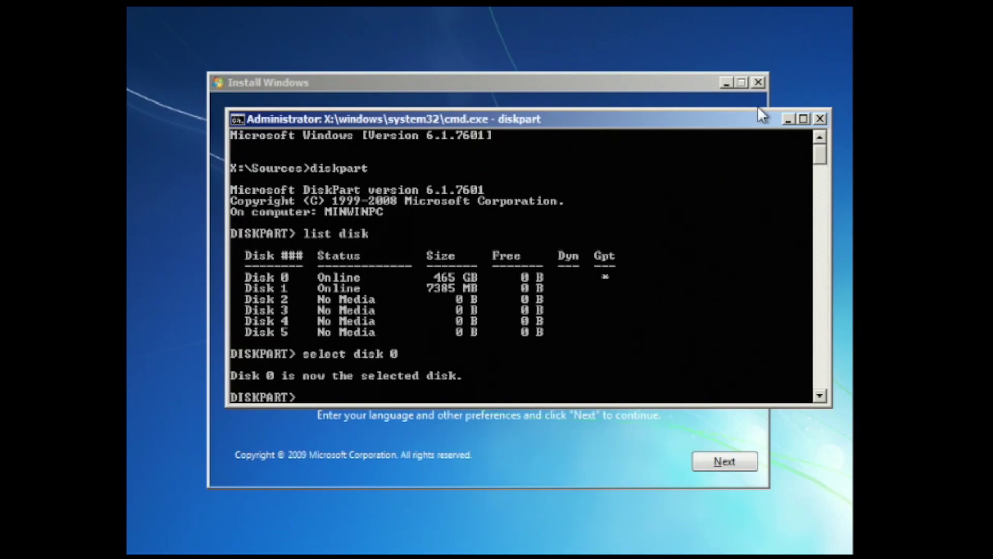
{"action": "type", "text": "clean"}
{"action": "key", "text": "Return"}
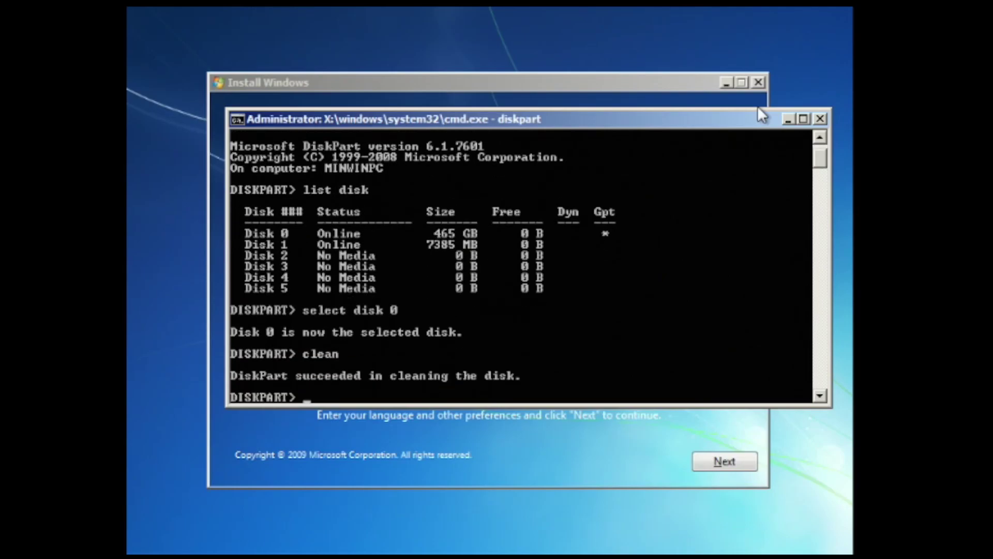
{"action": "left_click", "coordinate": [820, 119]}
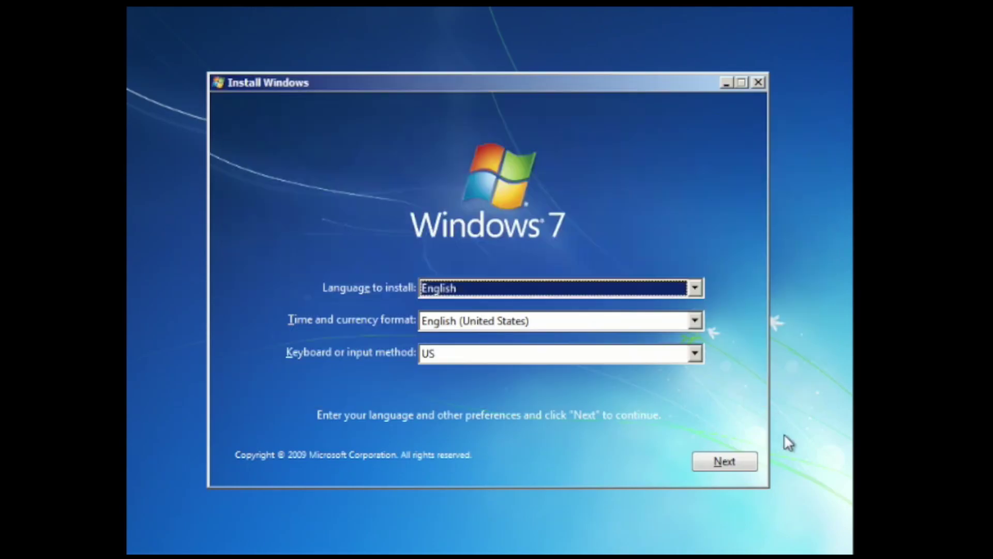
Start the Windows 7 installation and accept the license terms
{"action": "left_click", "coordinate": [741, 469]}
{"action": "left_click", "coordinate": [496, 287]}
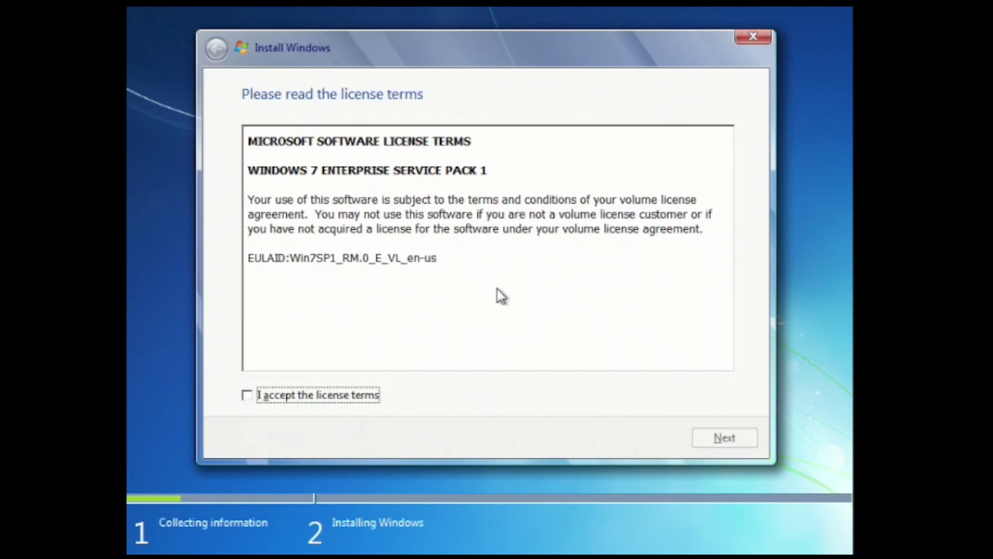
{"action": "left_click", "coordinate": [365, 396]}
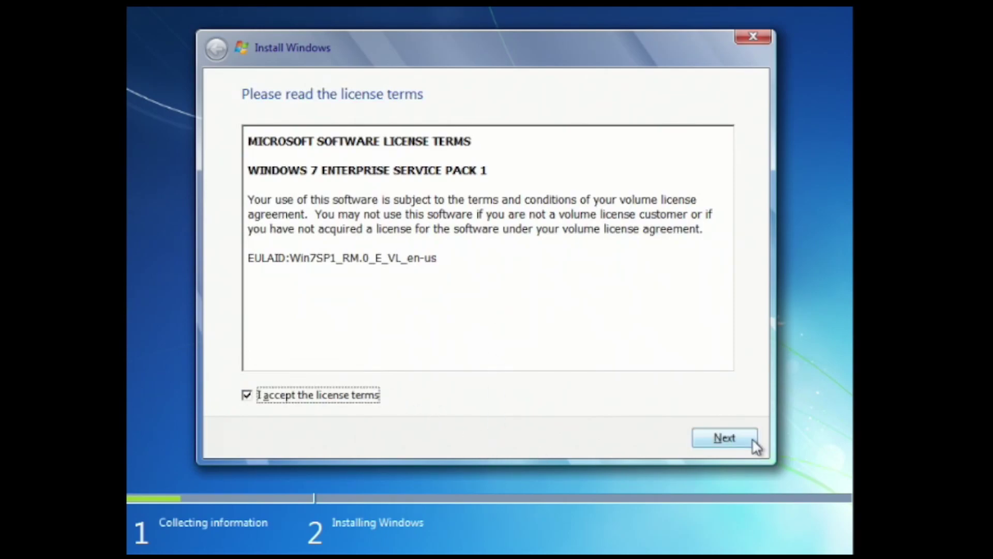
{"action": "left_click", "coordinate": [751, 439]}
Choose a custom install, create a new partition on Disk 0, and install onto Partition 2
{"action": "left_click", "coordinate": [538, 312]}
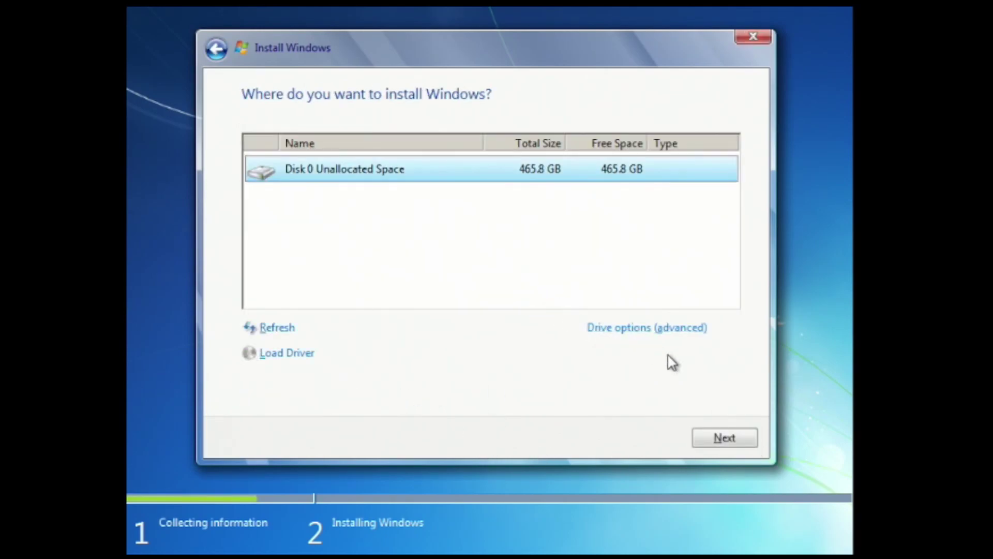
{"action": "left_click", "coordinate": [649, 328]}
{"action": "left_click", "coordinate": [619, 327]}
{"action": "left_click", "coordinate": [640, 356]}
{"action": "left_click", "coordinate": [636, 363]}
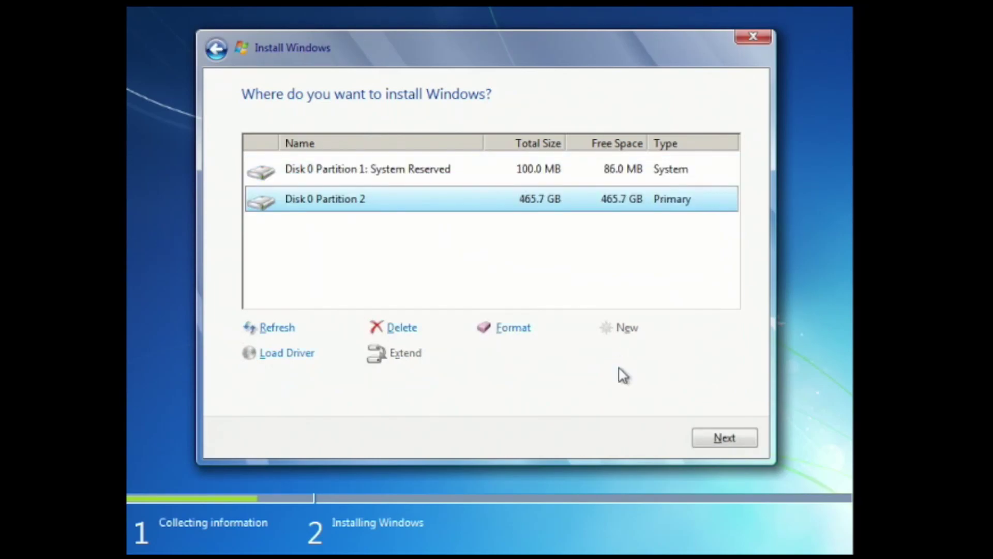
{"action": "left_click", "coordinate": [732, 438]}
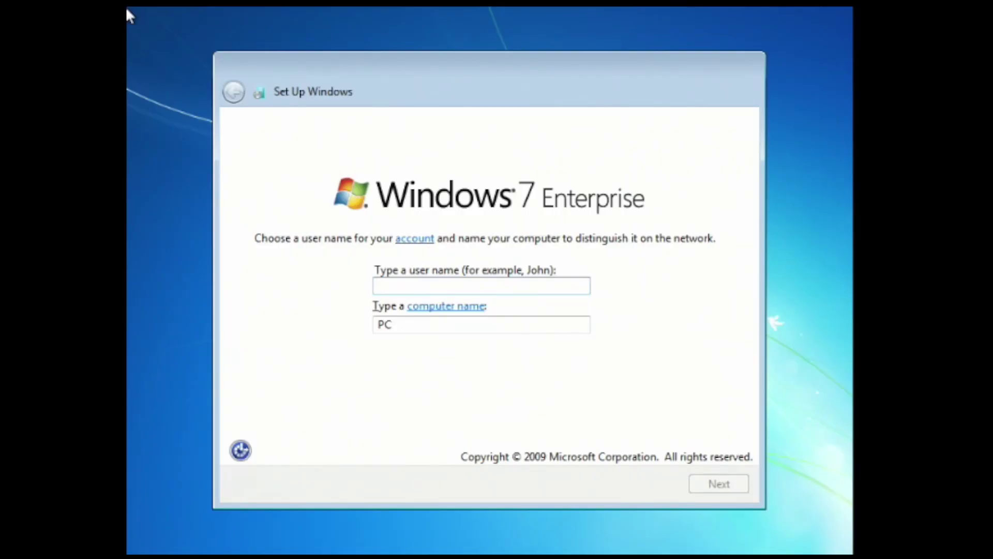
Enter the user name Win7, accept the names, and skip the password page
{"action": "type", "text": "Win7"}
{"action": "key", "text": "Return"}
{"action": "key", "text": "Return"}
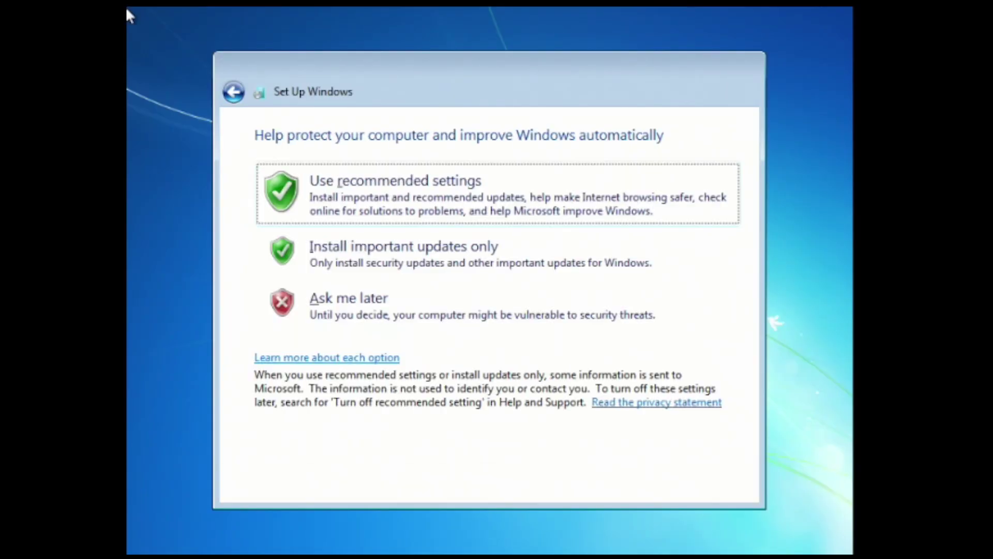
{"action": "key", "text": "Return"}
{"action": "key", "text": "Return"}
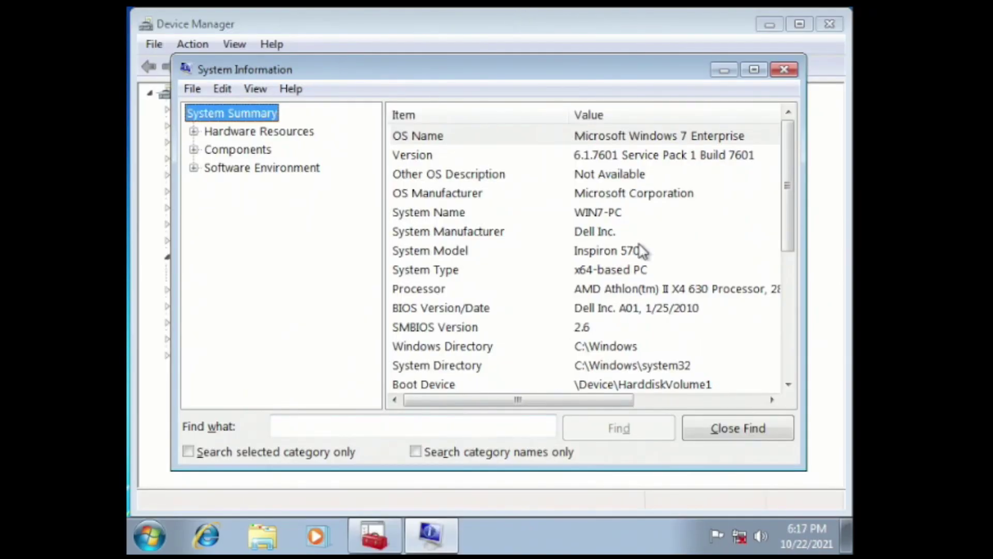
Rename the computer from Win7-PC to Julia-570 in System Properties and restart to apply it
{"action": "left_click", "coordinate": [641, 251]}
{"action": "left_click", "coordinate": [156, 541]}
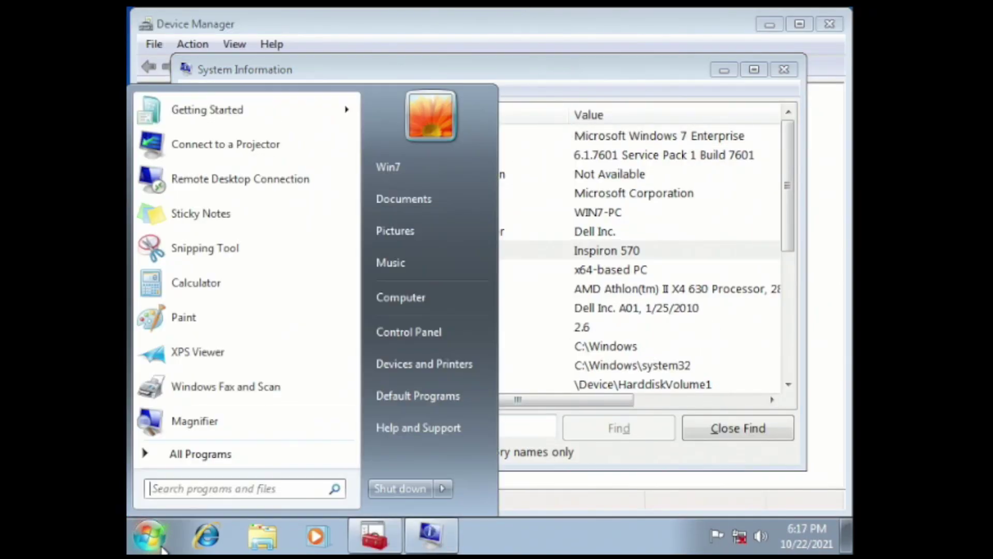
{"action": "right_click", "coordinate": [427, 290]}
{"action": "left_click", "coordinate": [490, 439]}
{"action": "left_click", "coordinate": [799, 449]}
{"action": "left_click", "coordinate": [548, 348]}
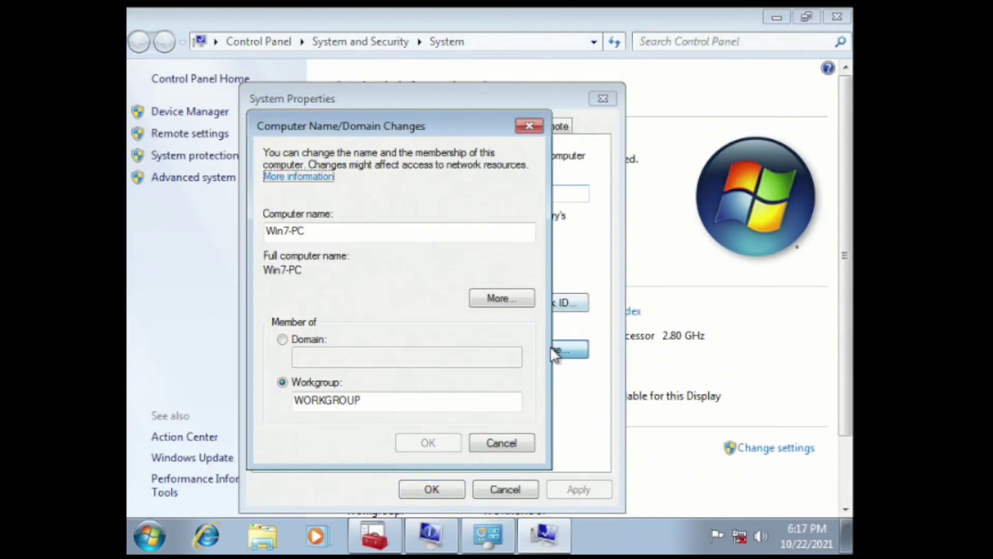
{"action": "left_click_drag", "start_coordinate": [339, 230], "coordinate": [281, 181]}
{"action": "type", "text": "Julia-570"}
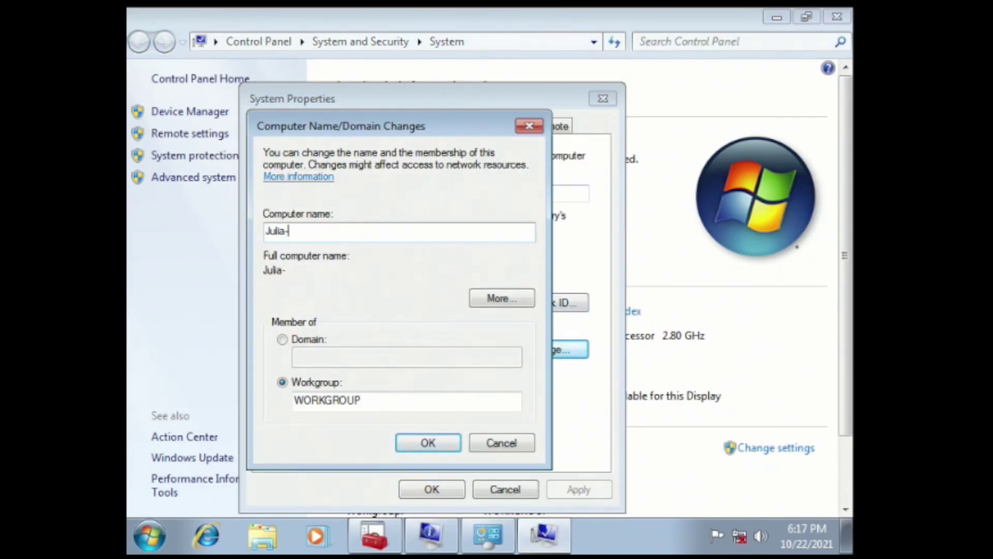
{"action": "key", "text": "Return"}
{"action": "key", "text": "Return"}
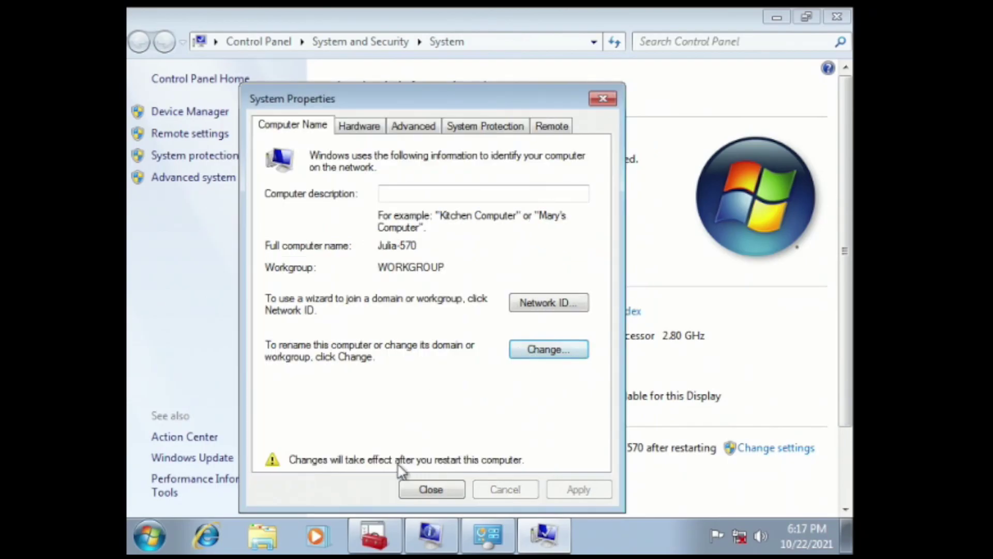
{"action": "left_click", "coordinate": [429, 489]}
{"action": "left_click", "coordinate": [517, 292]}
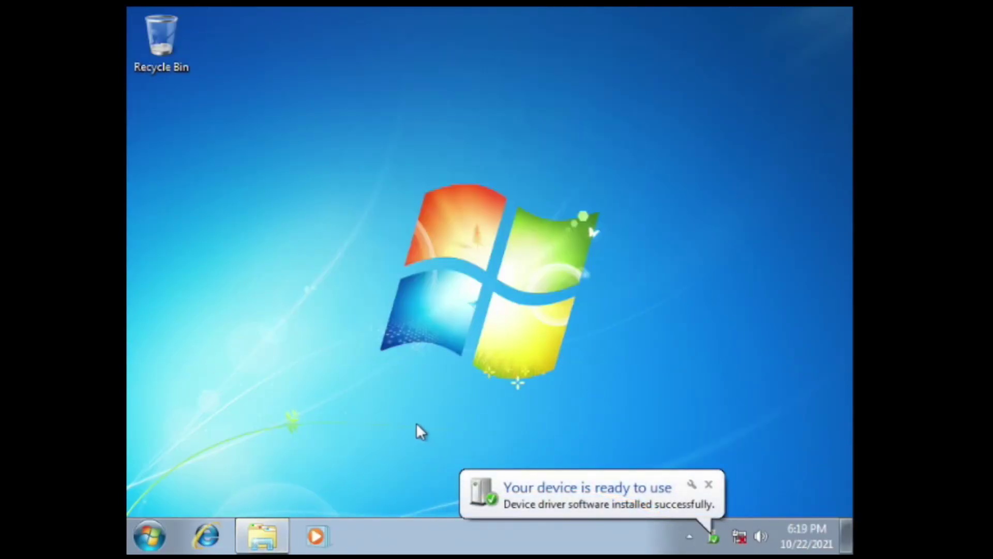
Paste the SDI_R1909 folder onto the desktop and expand the copy progress details
{"action": "right_click", "coordinate": [703, 37]}
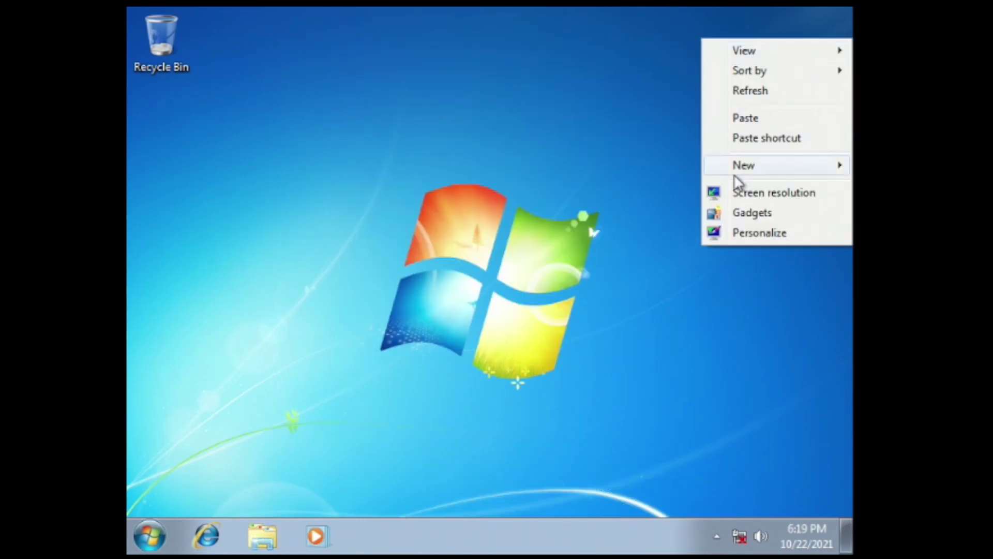
{"action": "left_click", "coordinate": [745, 116]}
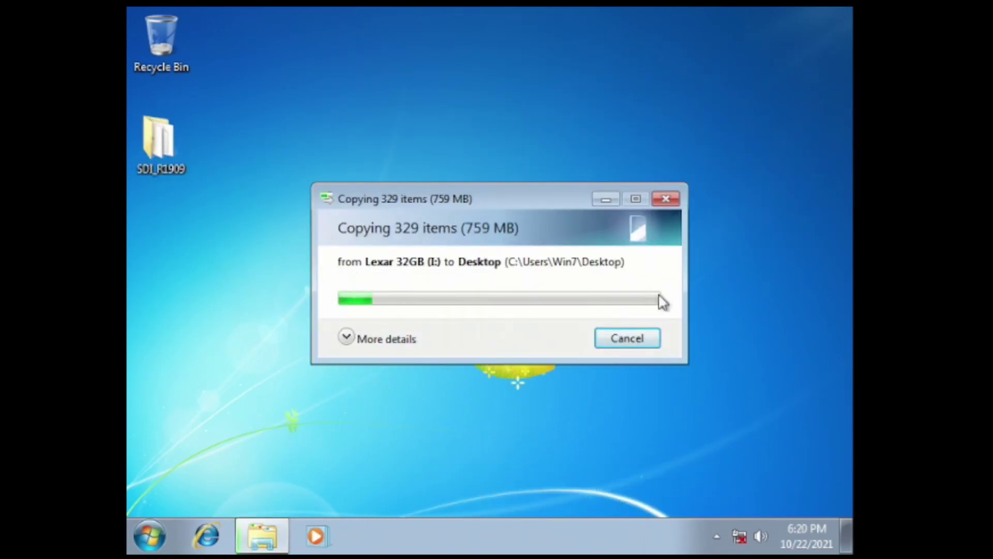
{"action": "left_click", "coordinate": [389, 332]}
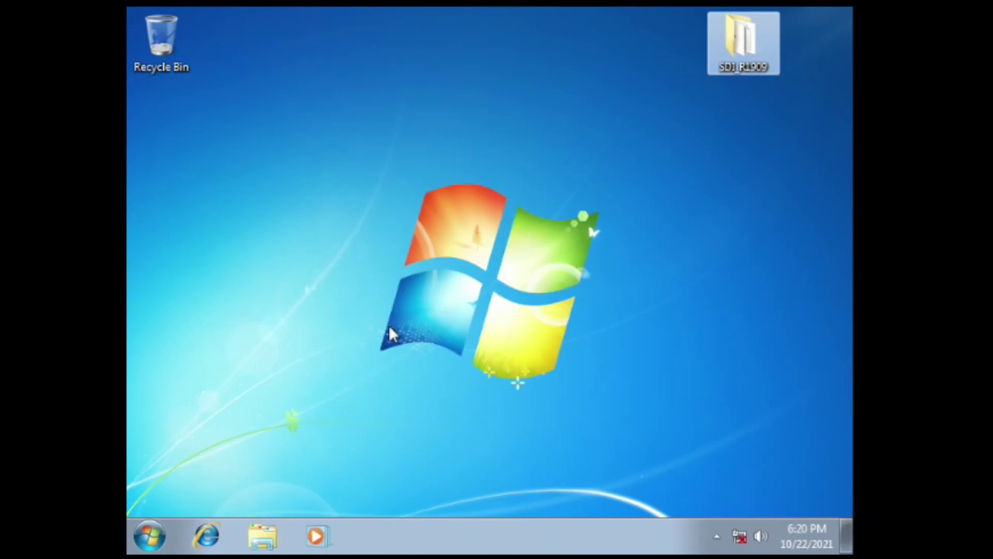
Launch SDI_x64_R1909 with admin and firewall access, then install the Broadcom NetLink Ethernet driver
{"action": "double_click", "coordinate": [734, 58]}
{"action": "double_click", "coordinate": [377, 259]}
{"action": "left_click", "coordinate": [573, 319]}
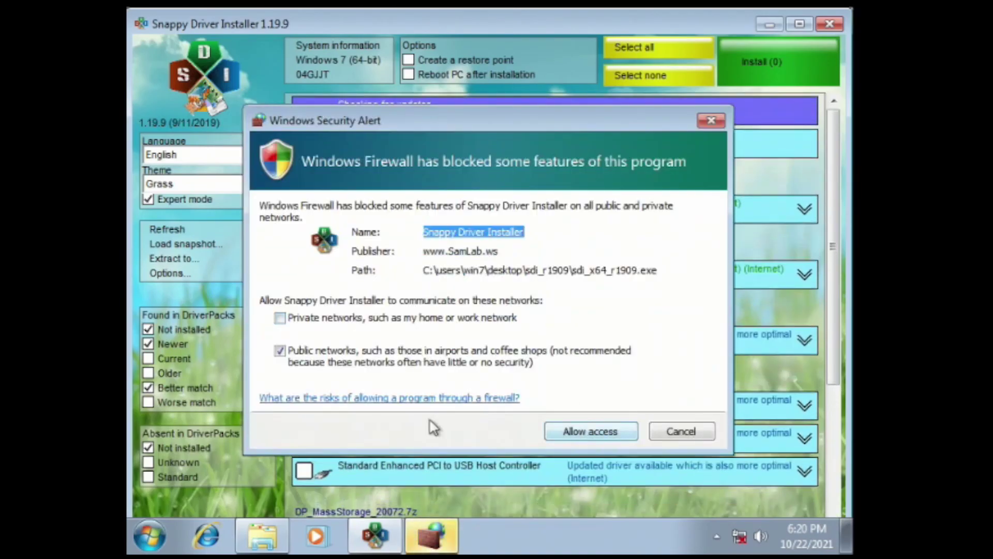
{"action": "left_click", "coordinate": [343, 320]}
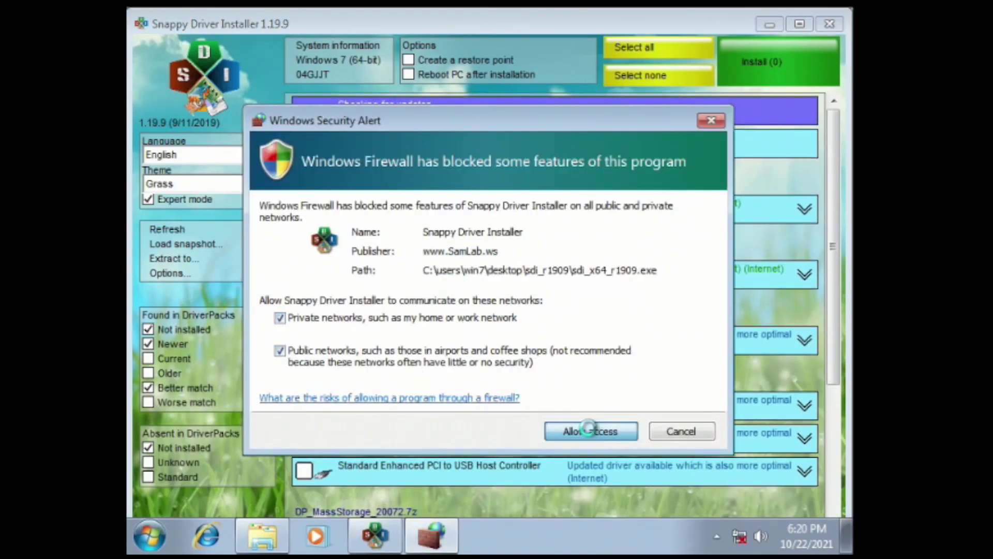
{"action": "left_click", "coordinate": [578, 428]}
{"action": "left_click", "coordinate": [413, 210]}
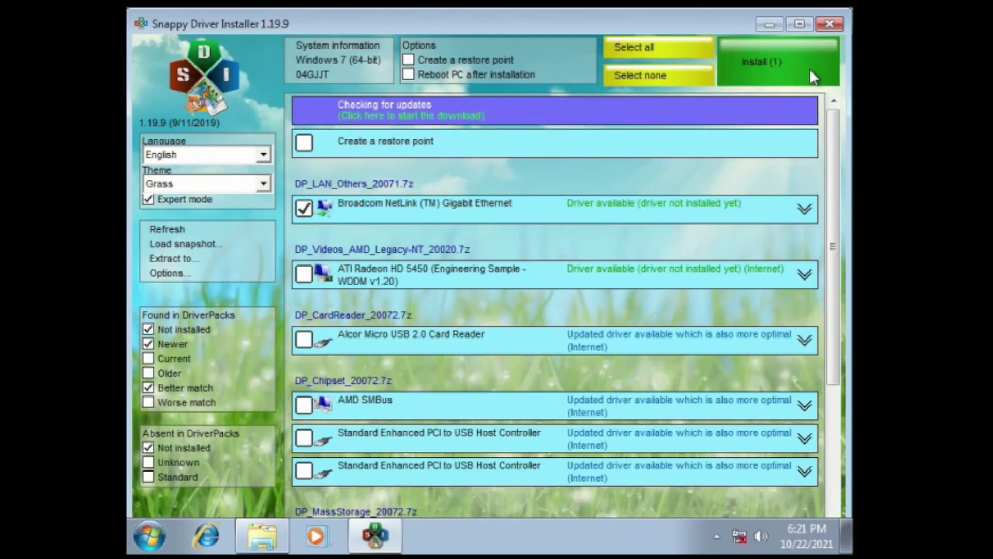
{"action": "left_click", "coordinate": [810, 70]}
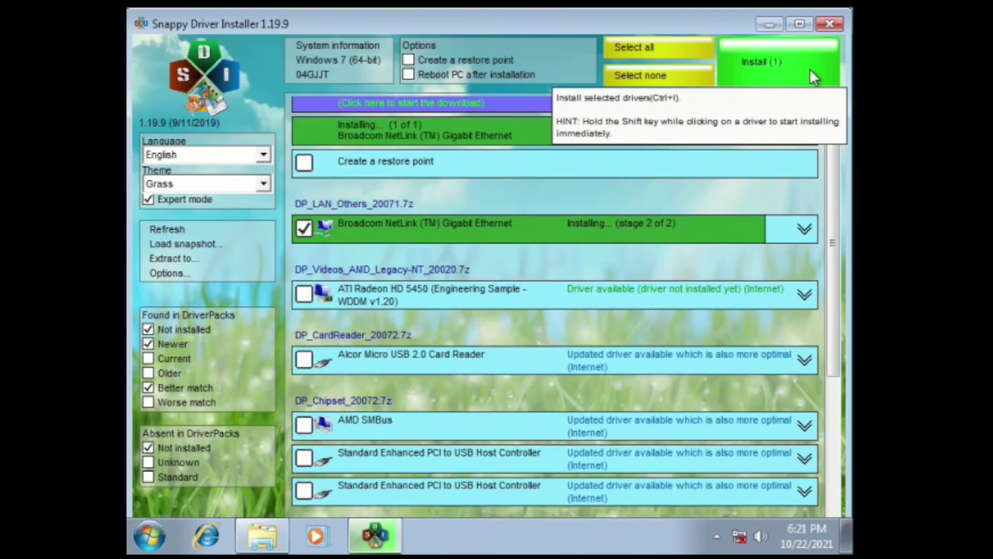
Dismiss the install notice, set Julia.Techspot as a Home network, and relaunch SDI x64
{"action": "left_click", "coordinate": [791, 109]}
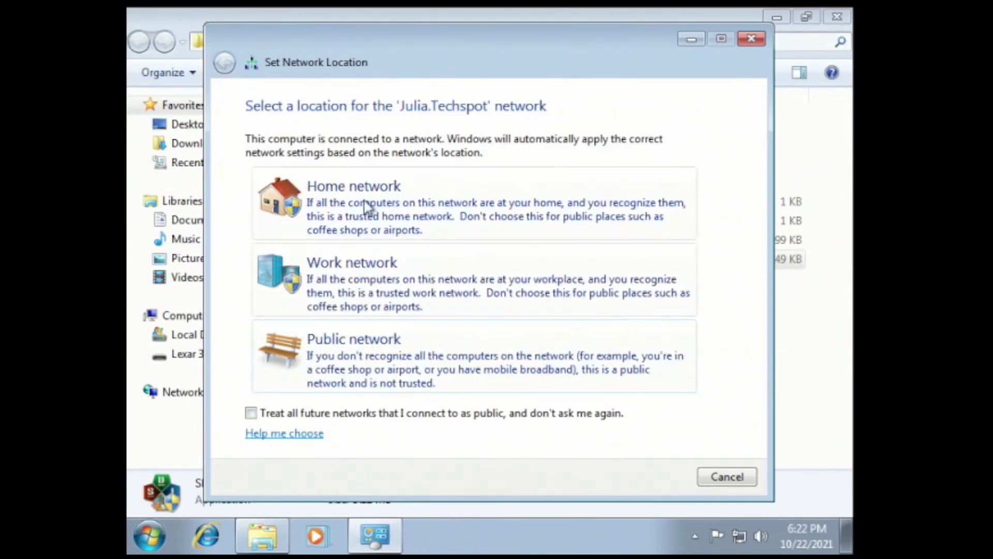
{"action": "left_click", "coordinate": [375, 227]}
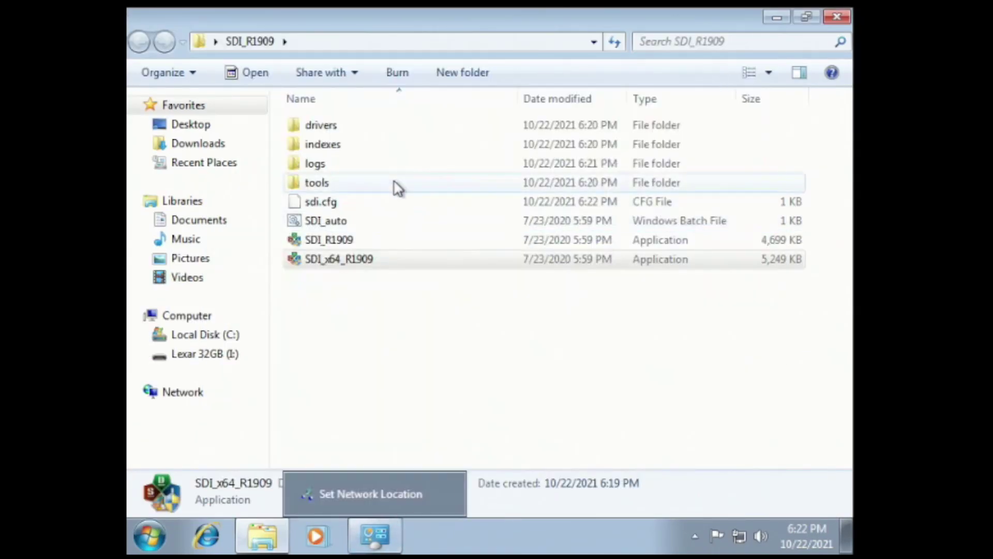
{"action": "double_click", "coordinate": [403, 259]}
{"action": "left_click", "coordinate": [569, 314]}
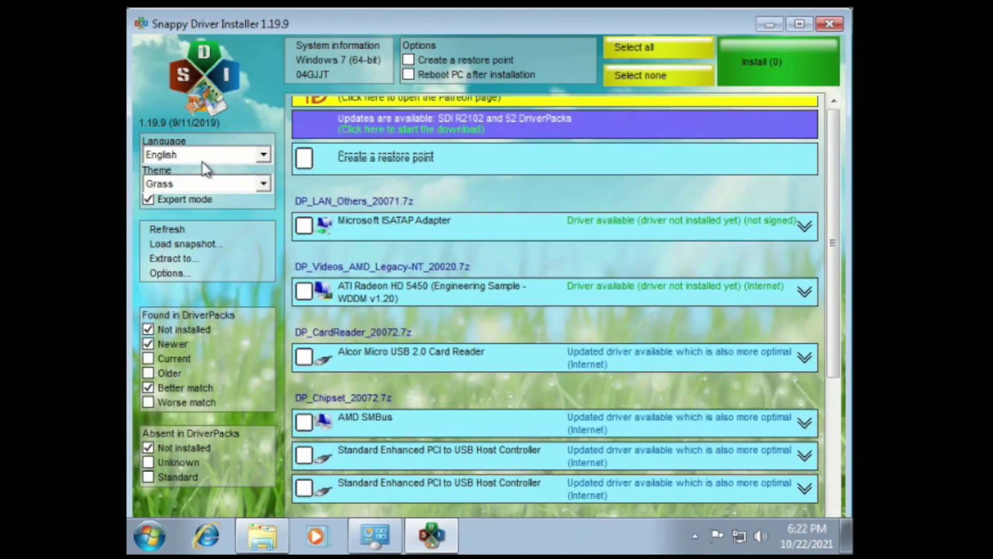
Update the application and DriverPack indexes for This PC Only
{"action": "left_click", "coordinate": [643, 141]}
{"action": "left_click", "coordinate": [445, 392]}
{"action": "left_click", "coordinate": [565, 471]}
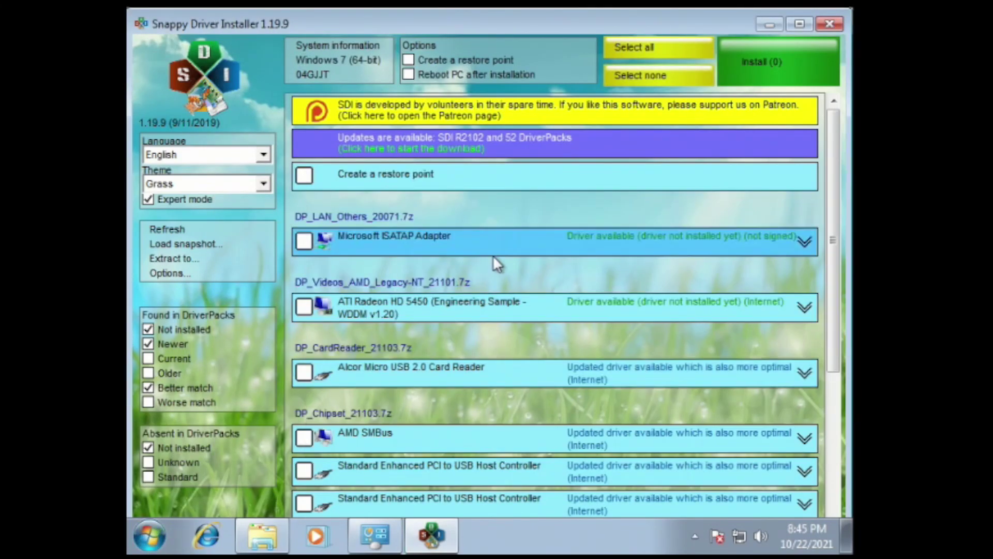
Tick all ten suggested drivers, including ISATAP, Radeon HD 5450, Alcor card reader and AMD SMBus, and install them
{"action": "left_click", "coordinate": [407, 248]}
{"action": "left_click", "coordinate": [398, 307]}
{"action": "left_click", "coordinate": [394, 384]}
{"action": "left_click", "coordinate": [370, 437]}
{"action": "left_click", "coordinate": [371, 470]}
{"action": "left_click", "coordinate": [370, 502]}
{"action": "scroll", "coordinate": [456, 330], "scroll_direction": "down", "scroll_amount": 1}
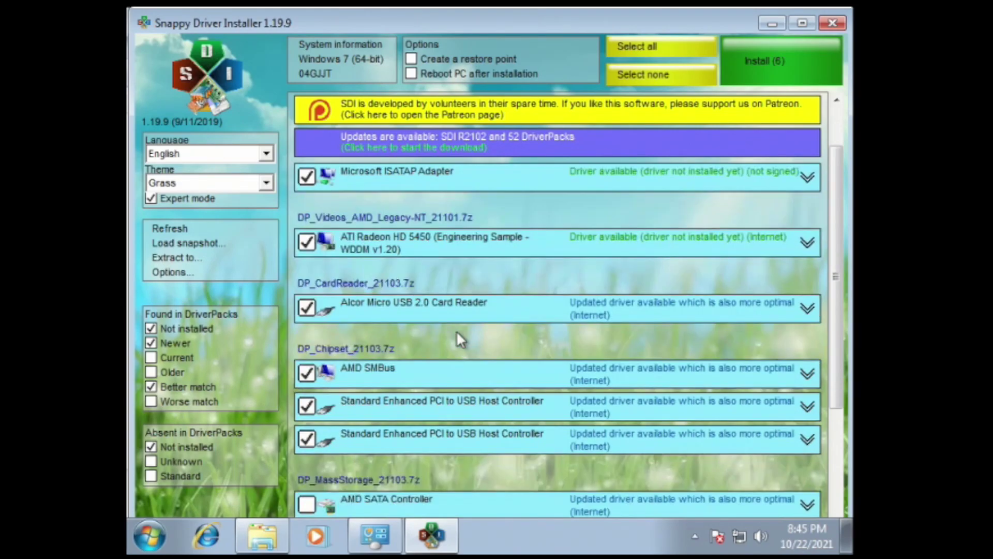
{"action": "scroll", "coordinate": [386, 465], "scroll_direction": "down", "scroll_amount": 4}
{"action": "left_click", "coordinate": [386, 504]}
{"action": "left_click", "coordinate": [393, 439]}
{"action": "left_click", "coordinate": [393, 373]}
{"action": "left_click", "coordinate": [393, 307]}
{"action": "scroll", "coordinate": [672, 363], "scroll_direction": "up", "scroll_amount": 5}
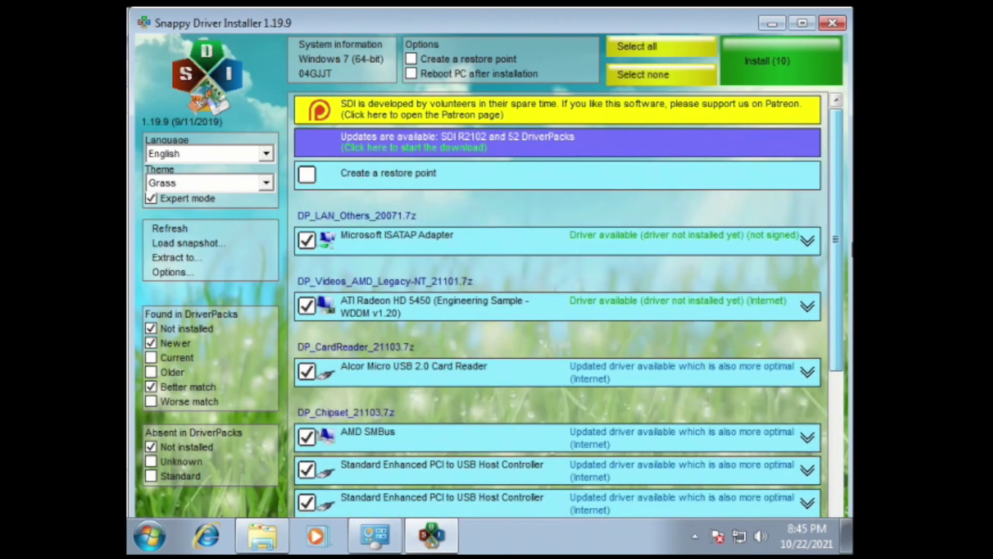
{"action": "left_click", "coordinate": [775, 61]}
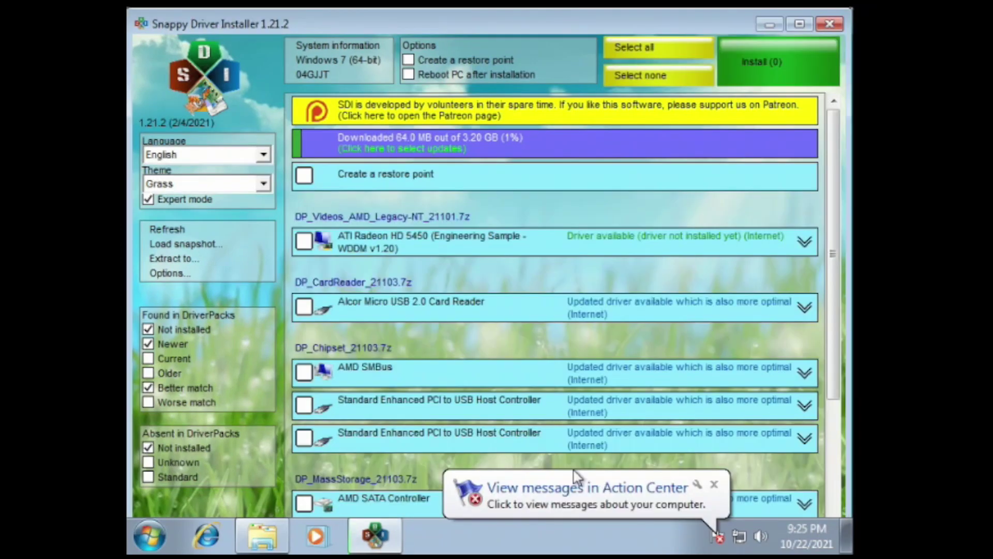
Close SDI and its folder, open Windows Update from a Start search for 'update', and check for updates
{"action": "left_click", "coordinate": [830, 24]}
{"action": "left_click", "coordinate": [262, 536]}
{"action": "left_click", "coordinate": [148, 536]}
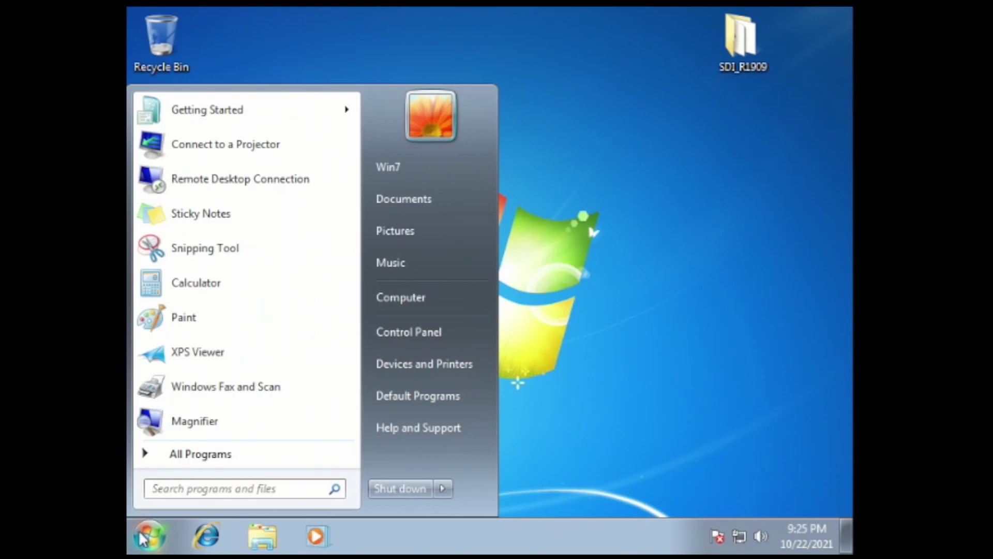
{"action": "type", "text": "update"}
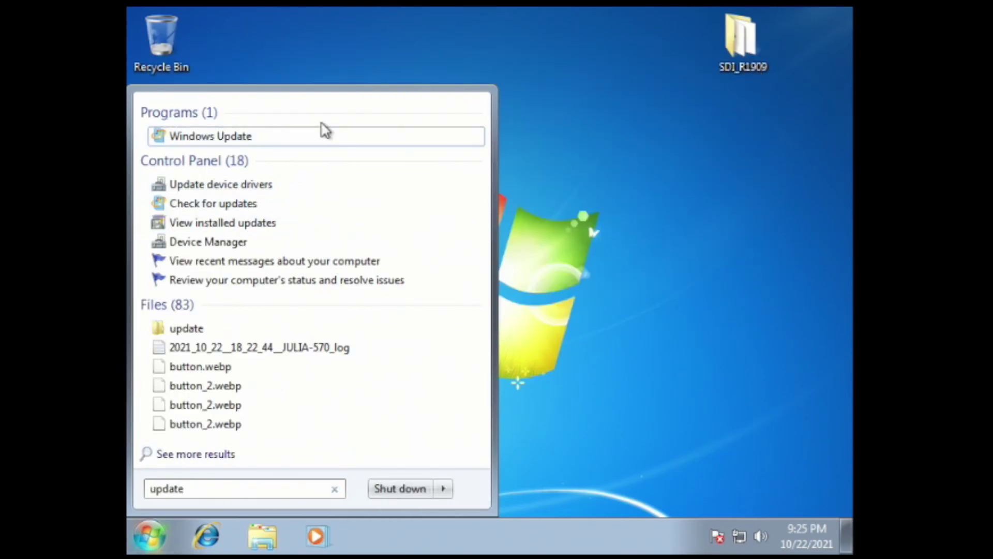
{"action": "left_click", "coordinate": [323, 136]}
{"action": "left_click", "coordinate": [755, 202]}
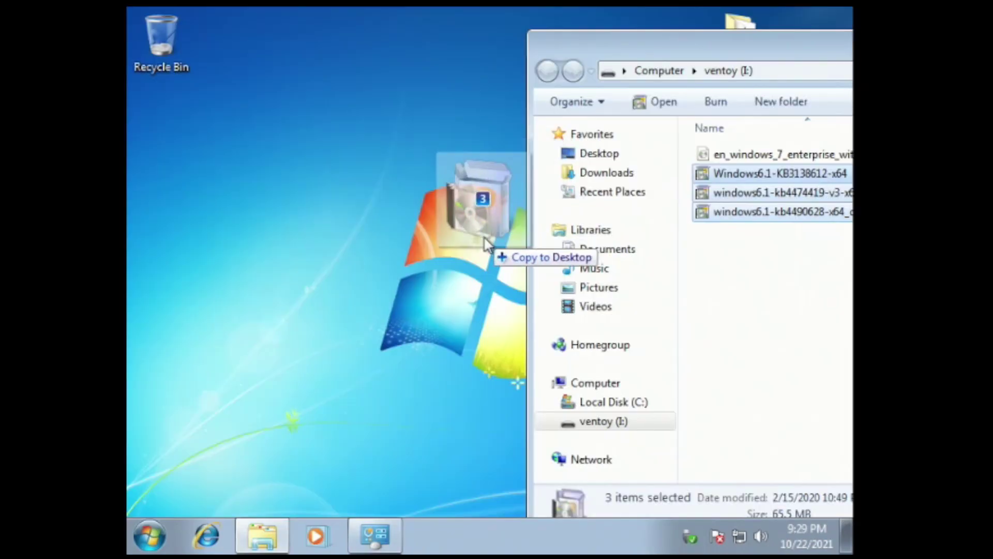
Copy the three Windows6.1 .msu packages from ventoy (I:) to the desktop and run KB3138612
{"action": "left_click_drag", "start_coordinate": [487, 240], "coordinate": [182, 149]}
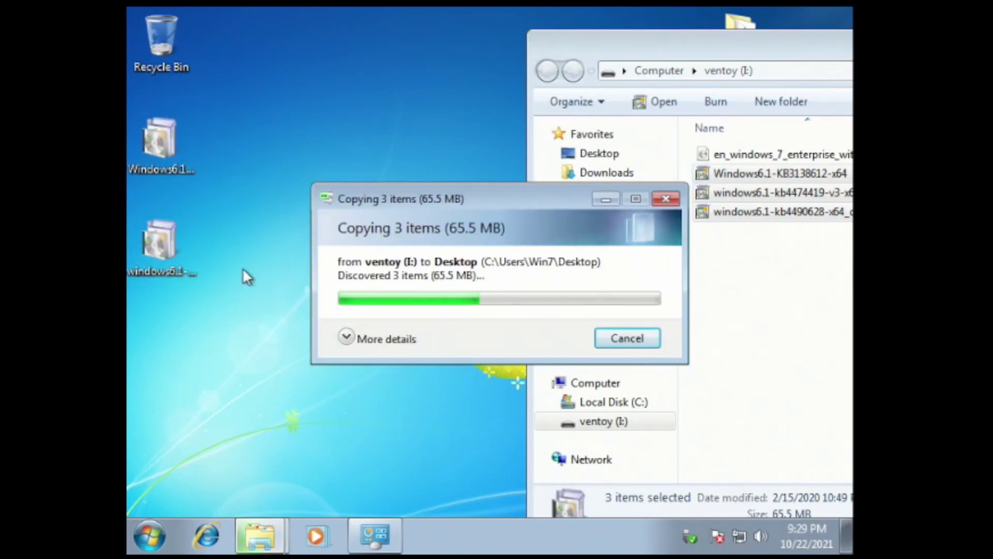
{"action": "left_click_drag", "start_coordinate": [705, 32], "coordinate": [505, 104]}
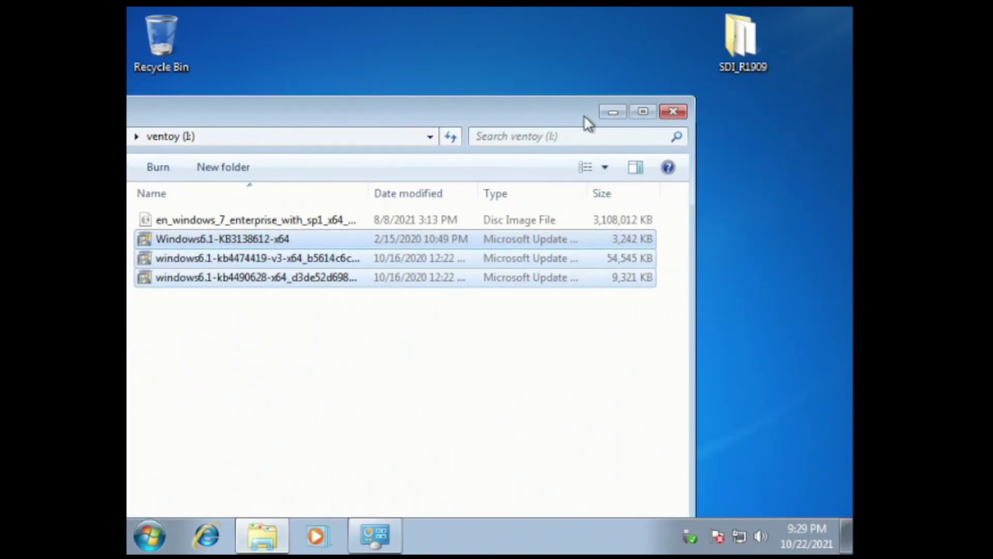
{"action": "left_click", "coordinate": [673, 111]}
{"action": "double_click", "coordinate": [158, 145]}
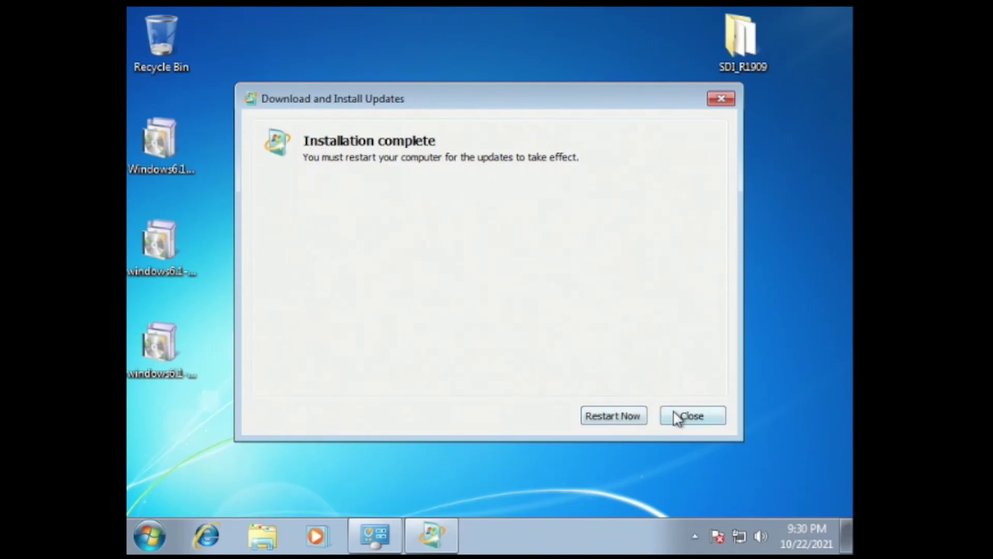
Install the KB4474419 package and the third desktop update package, then restart the computer
{"action": "left_click", "coordinate": [678, 414]}
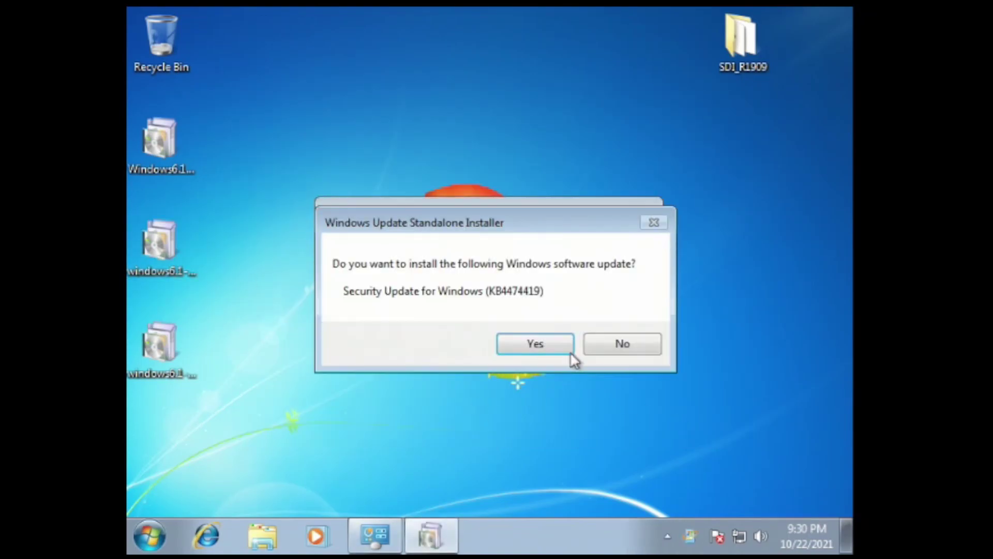
{"action": "left_click", "coordinate": [547, 342]}
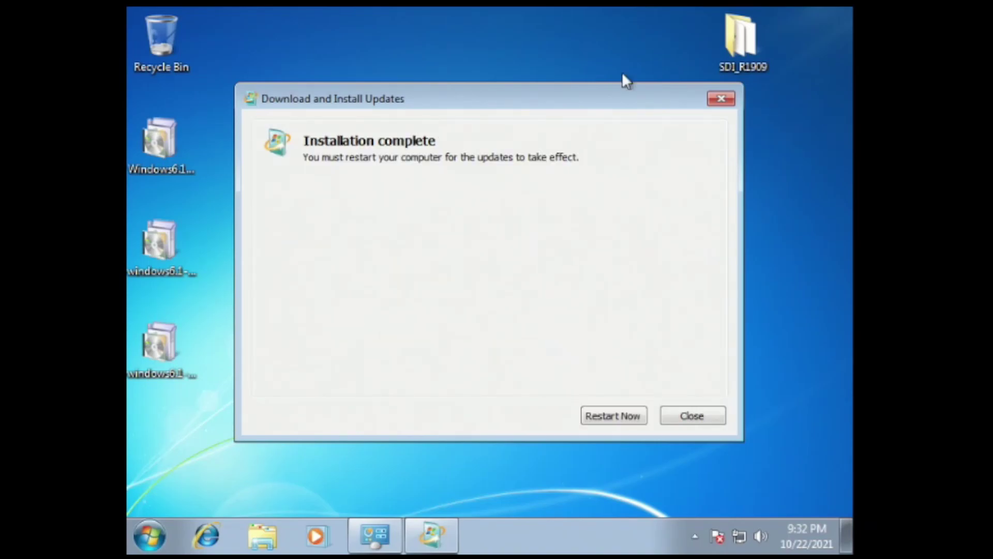
{"action": "left_click", "coordinate": [692, 415]}
{"action": "double_click", "coordinate": [159, 370]}
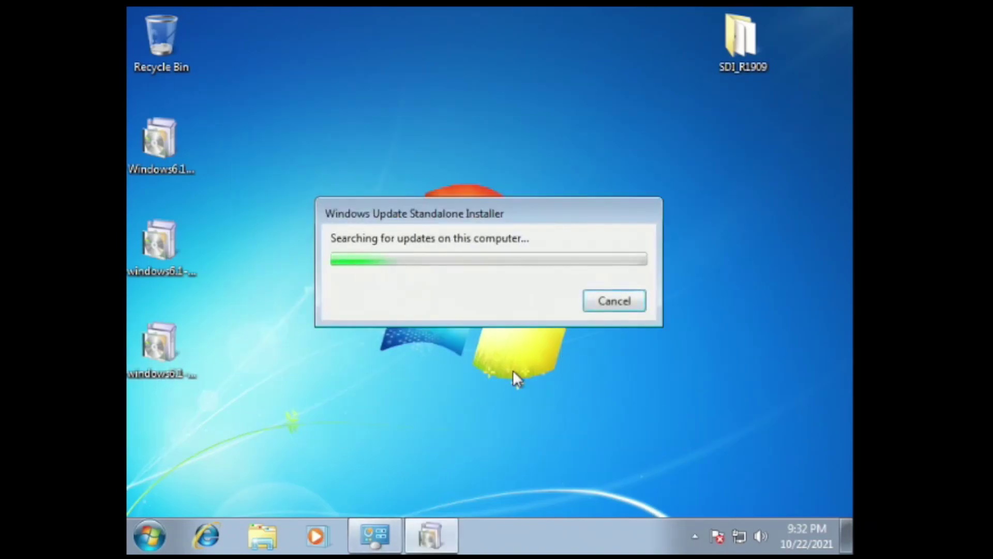
{"action": "left_click", "coordinate": [517, 342]}
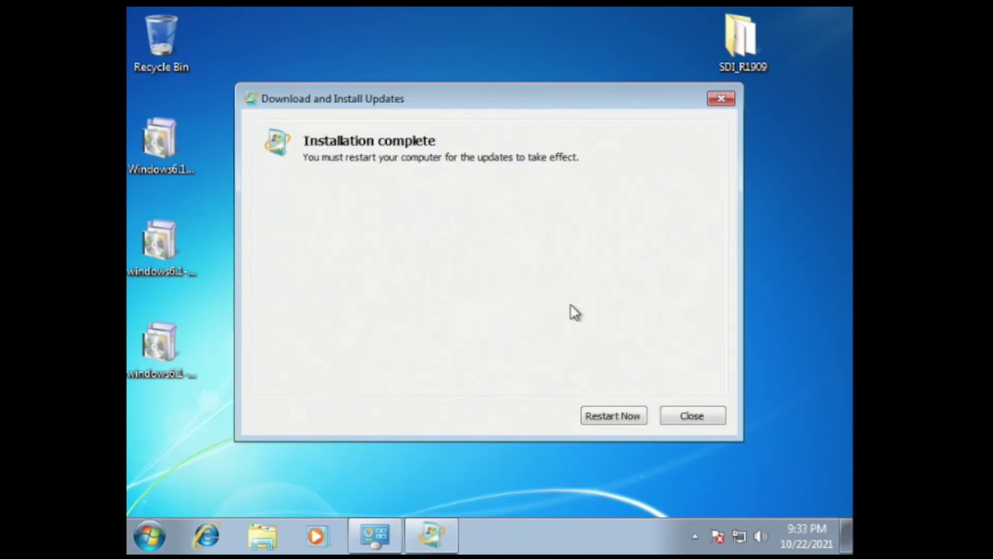
{"action": "left_click", "coordinate": [608, 413]}
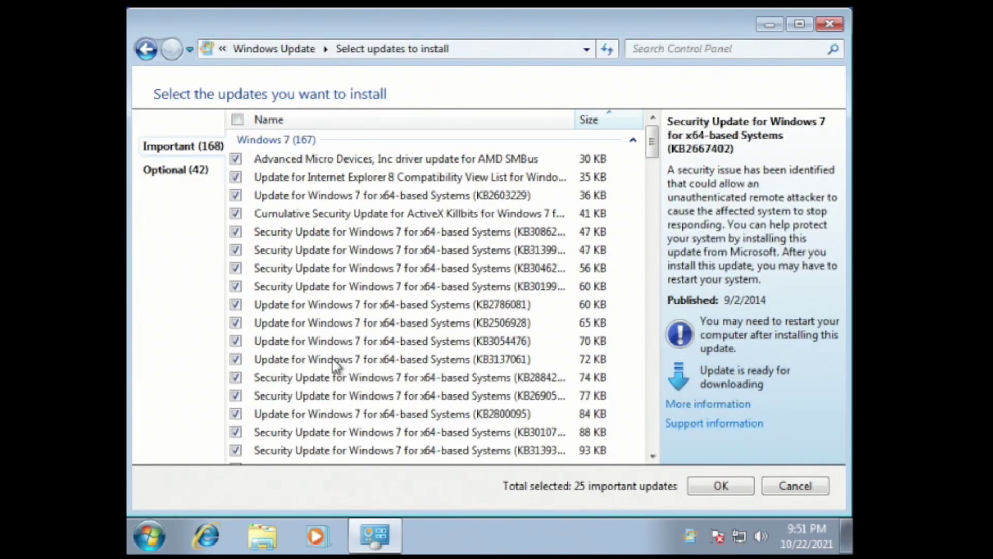
Tick every important update, install all 53, and restart when installation finishes
{"action": "left_click", "coordinate": [235, 382]}
{"action": "scroll", "coordinate": [238, 381], "scroll_direction": "down", "scroll_amount": 10}
{"action": "left_click", "coordinate": [235, 270]}
{"action": "left_click", "coordinate": [235, 271]}
{"action": "left_click", "coordinate": [721, 485]}
{"action": "left_click", "coordinate": [695, 274]}
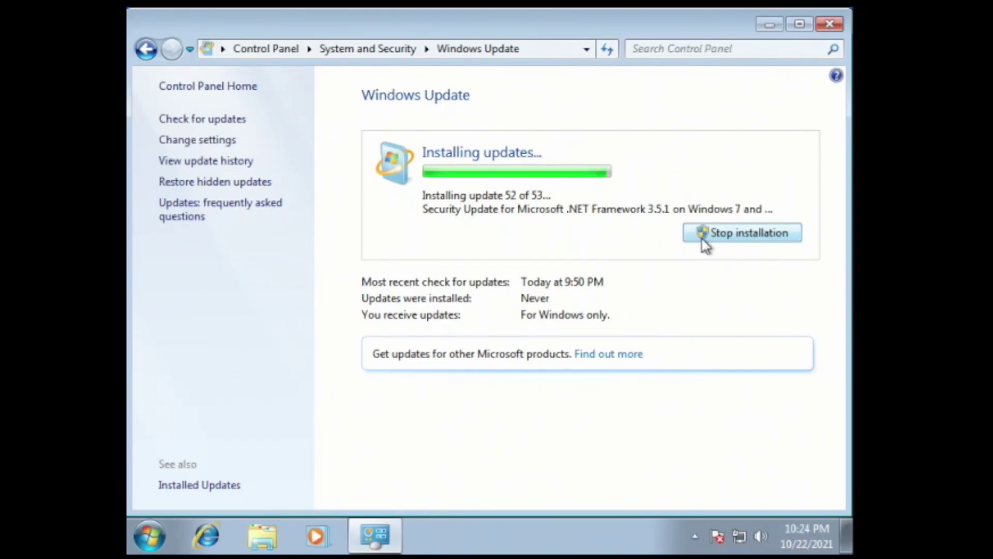
{"action": "left_click", "coordinate": [769, 197]}
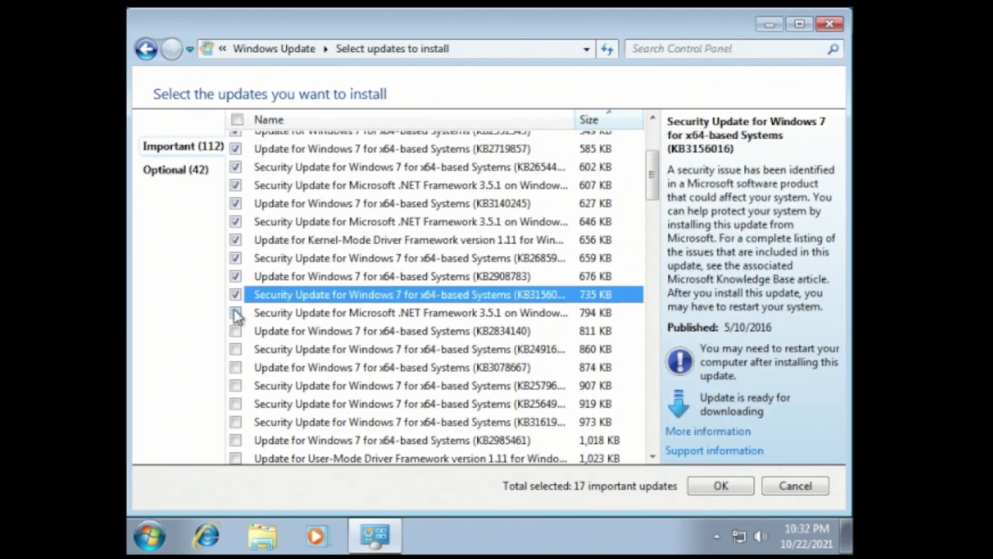
Tick two additional updates in the list and start downloading and installing them
{"action": "left_click", "coordinate": [235, 313]}
{"action": "left_click", "coordinate": [236, 348]}
{"action": "left_click", "coordinate": [236, 460]}
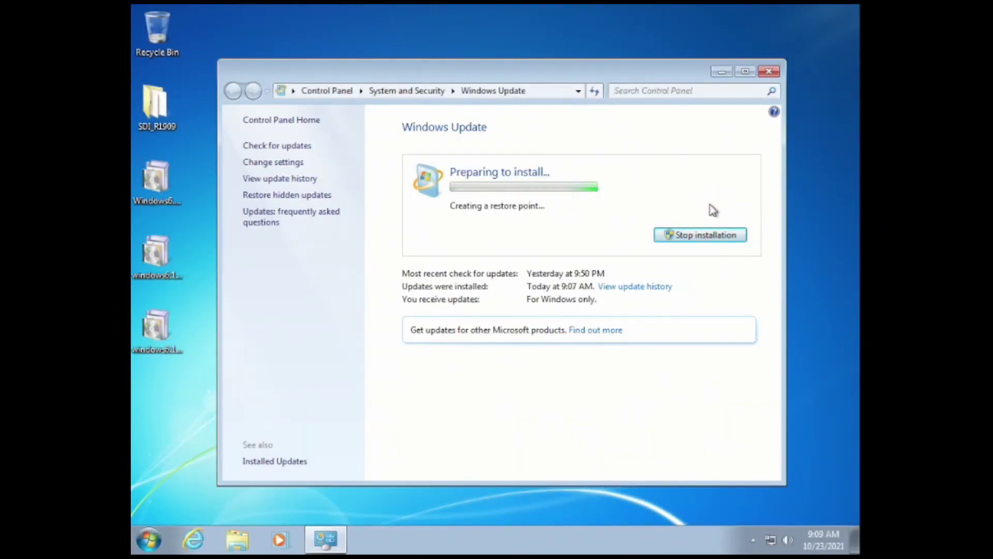
Recheck for updates, install the five important ones, and leave the optional language packs unchecked
{"action": "left_click", "coordinate": [299, 147]}
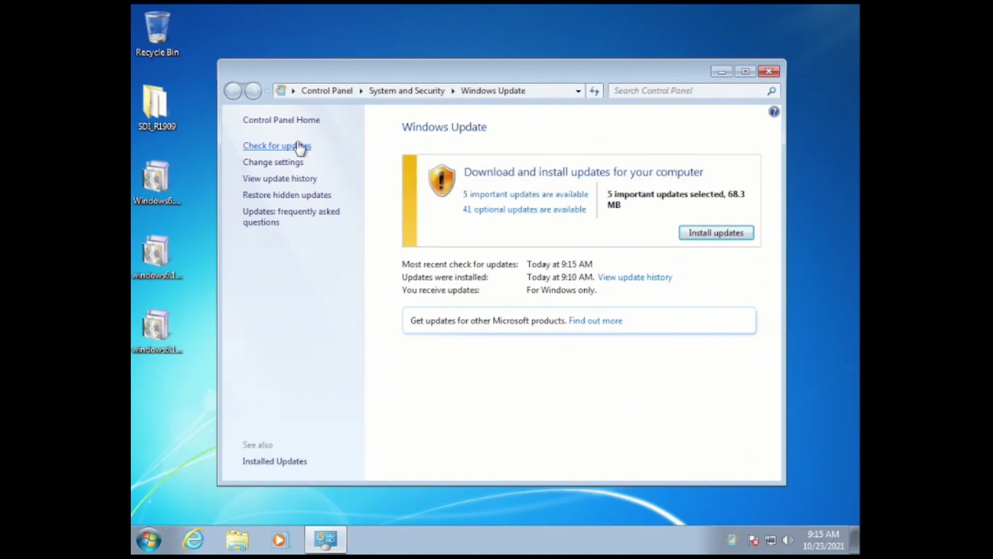
{"action": "left_click", "coordinate": [716, 234]}
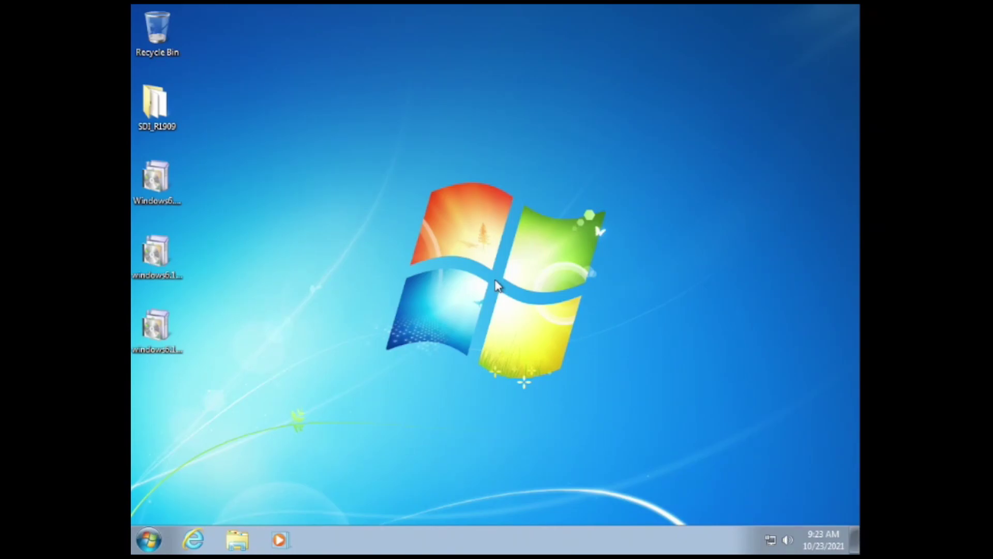
{"action": "key", "text": "super"}
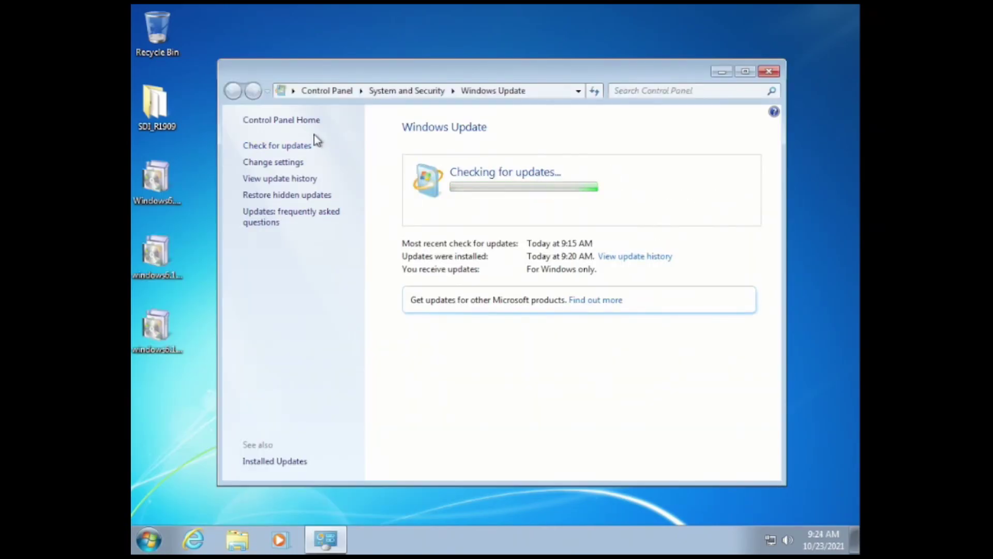
{"action": "key", "text": "super"}
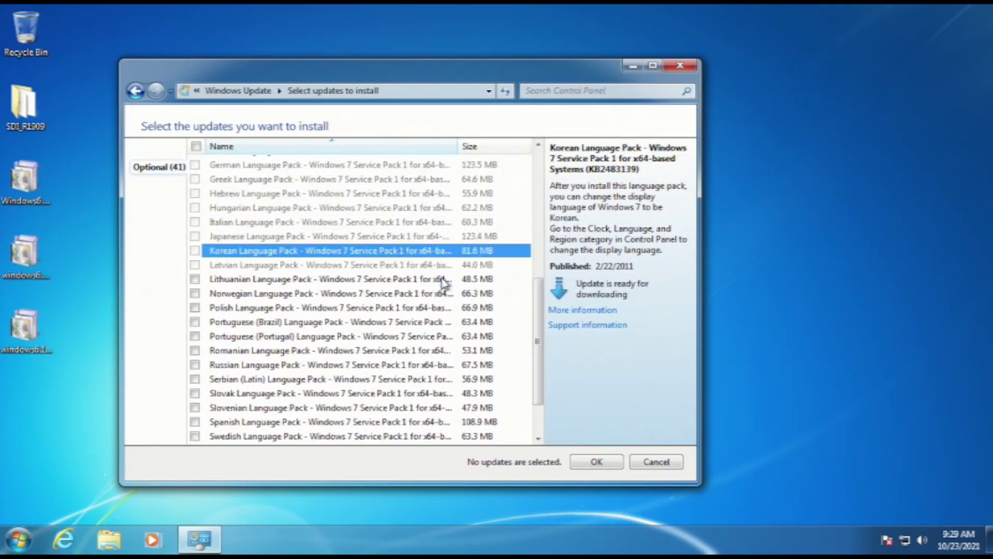
{"action": "left_click", "coordinate": [595, 462]}
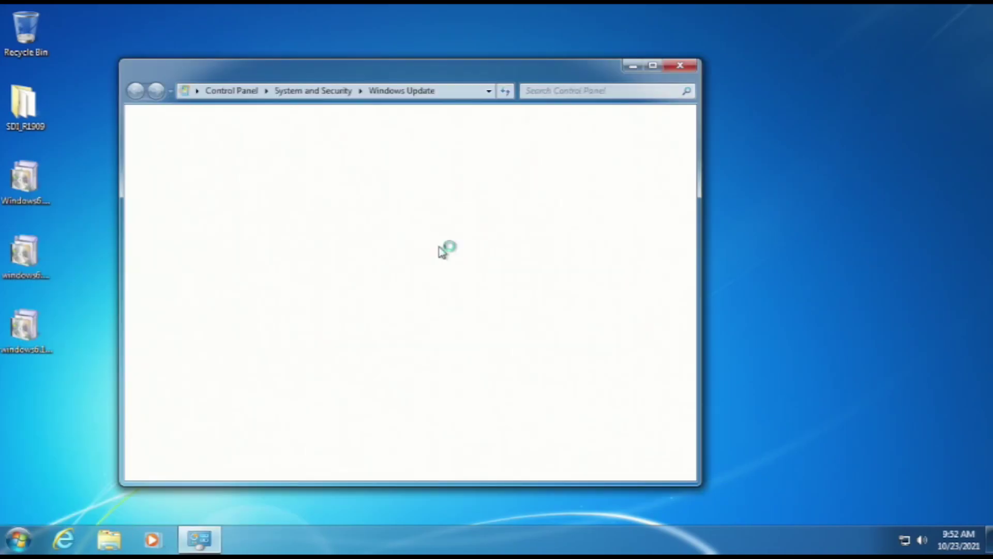
Check for updates, install the 10 important updates found, and check again after restarting
{"action": "left_click", "coordinate": [204, 148]}
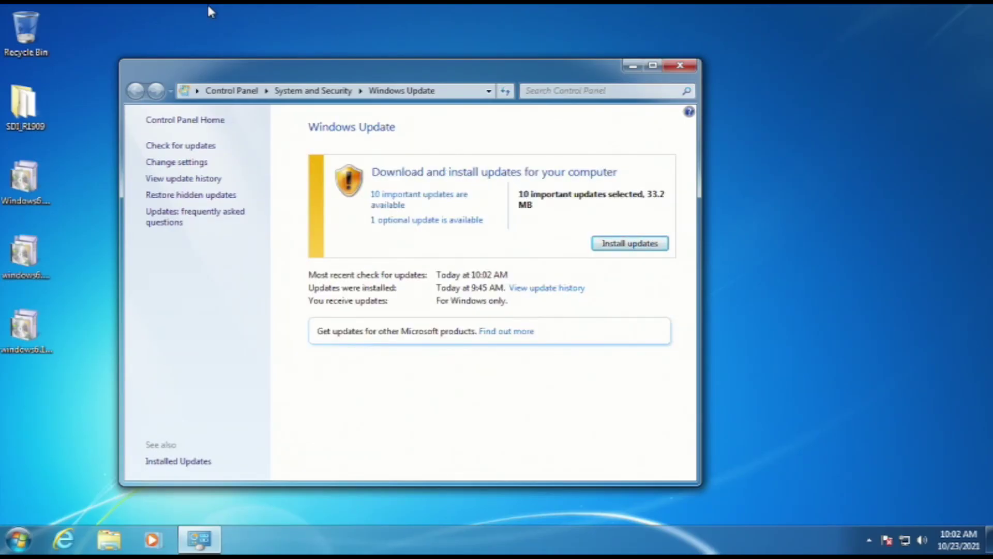
{"action": "left_click", "coordinate": [630, 244]}
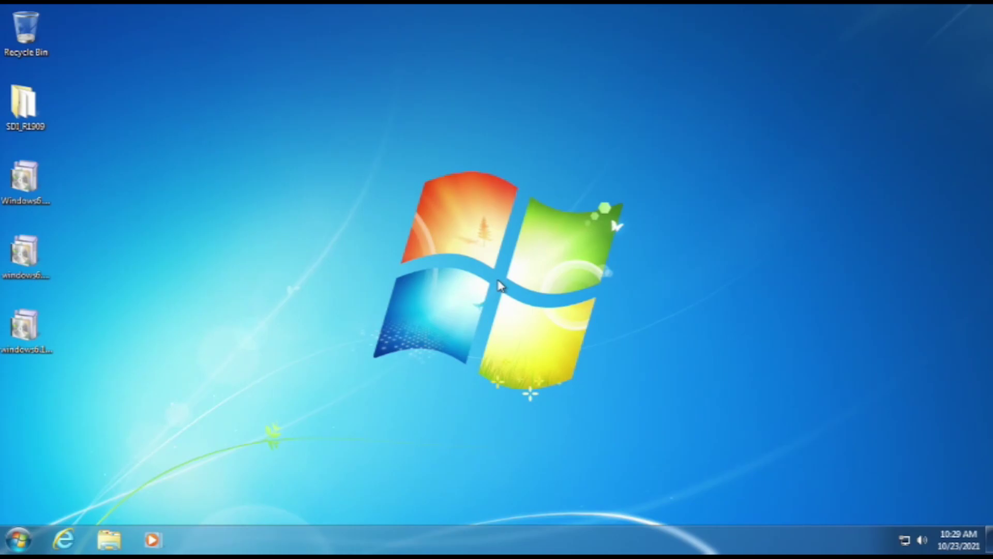
{"action": "left_click", "coordinate": [210, 147]}
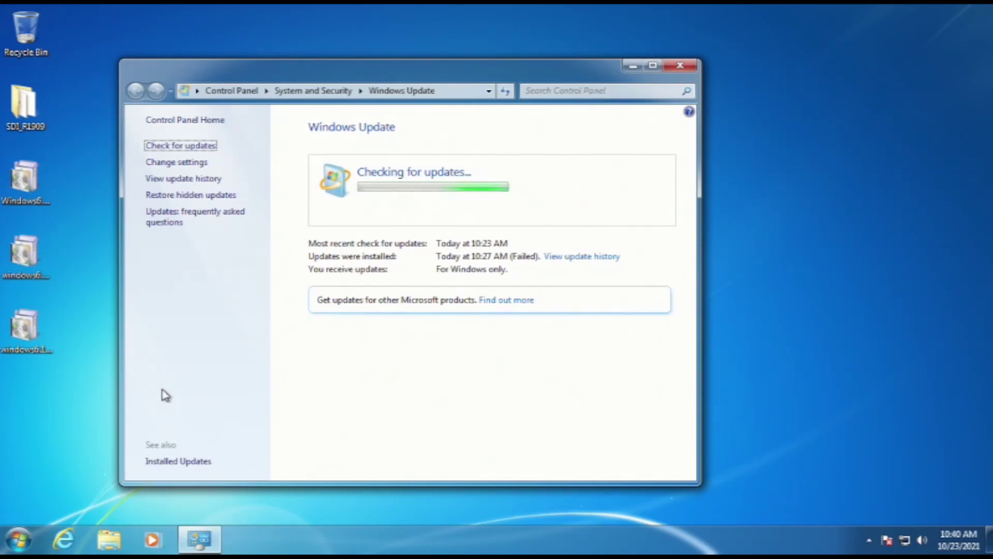
Install the 4 remaining updates, restart, and recheck until Windows reports it is up to date
{"action": "left_click", "coordinate": [664, 237]}
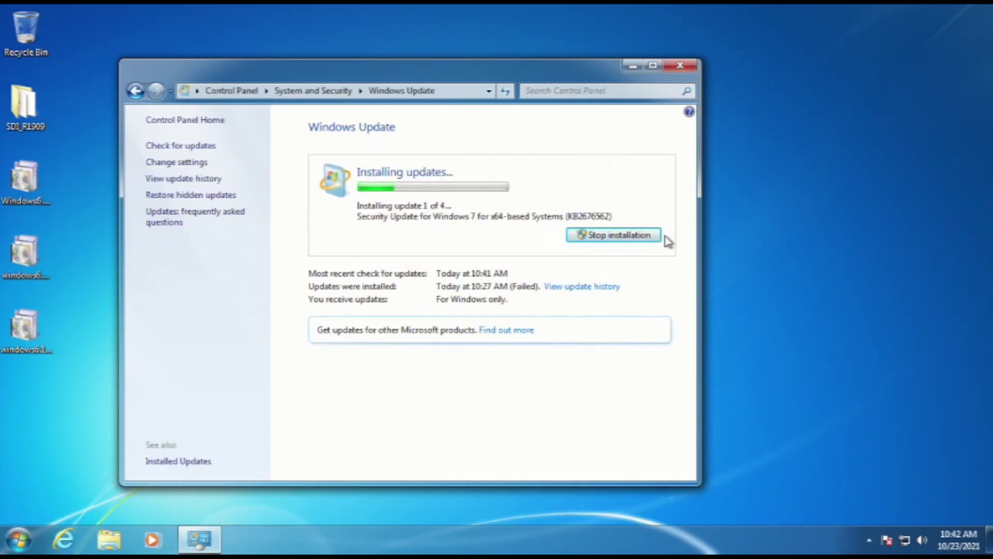
{"action": "left_click", "coordinate": [660, 207]}
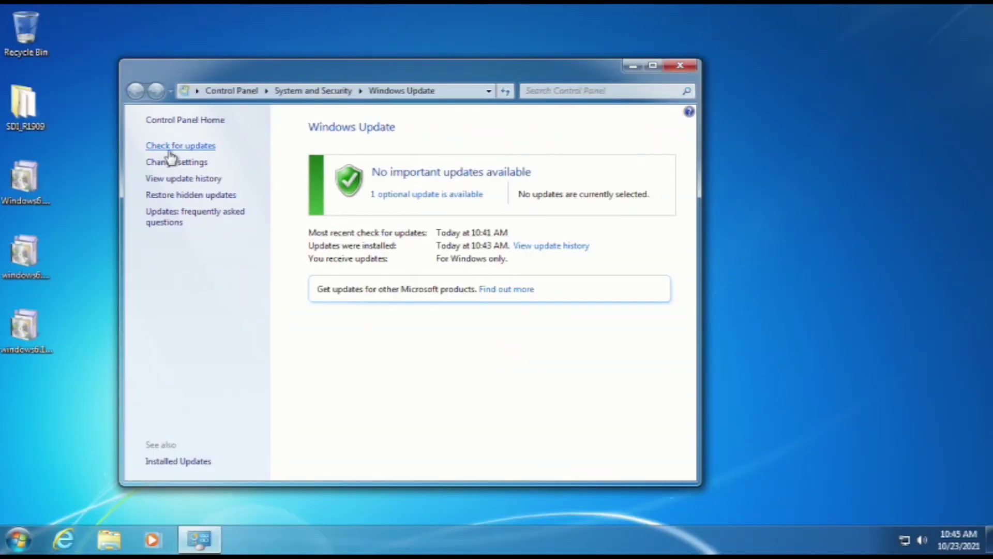
{"action": "left_click", "coordinate": [165, 146]}
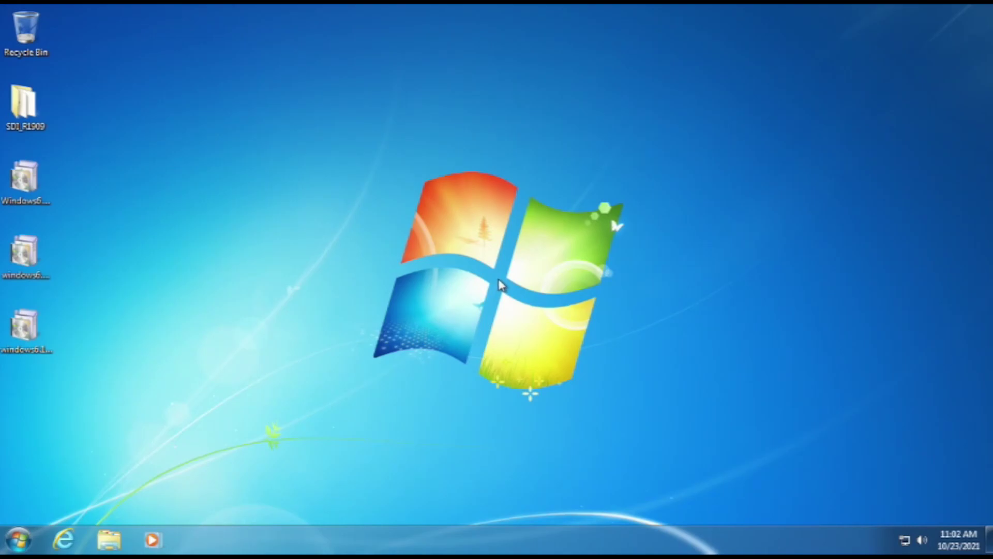
{"action": "key", "text": "super"}
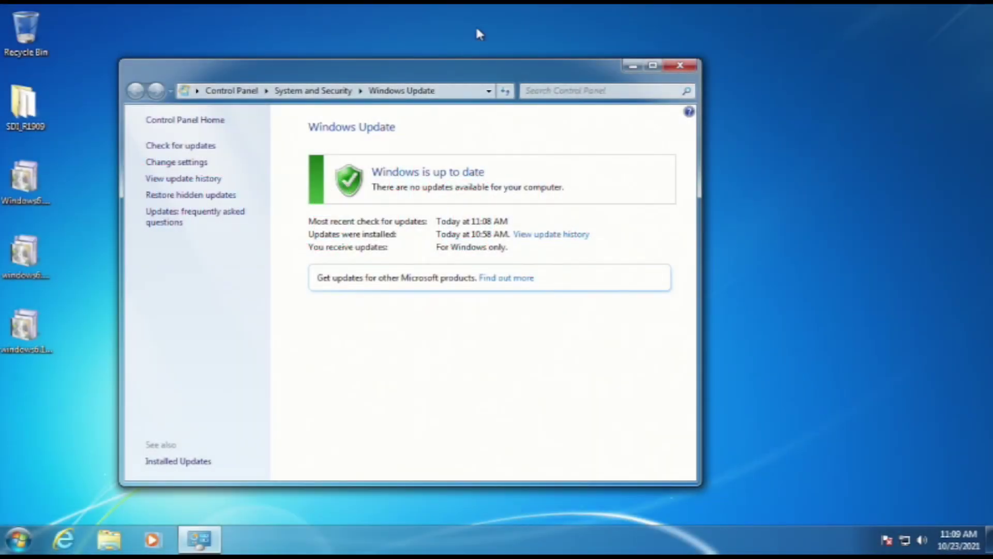
Close Windows Update and empty the Recycle Bin
{"action": "left_click", "coordinate": [680, 66]}
{"action": "right_click", "coordinate": [8, 50]}
{"action": "left_click", "coordinate": [54, 57]}
{"action": "key", "text": "Return"}
In Computer's system properties, choose to change the computer's membership to a domain
{"action": "left_click", "coordinate": [18, 539]}
{"action": "right_click", "coordinate": [243, 334]}
{"action": "left_click", "coordinate": [283, 448]}
{"action": "left_click", "coordinate": [633, 409]}
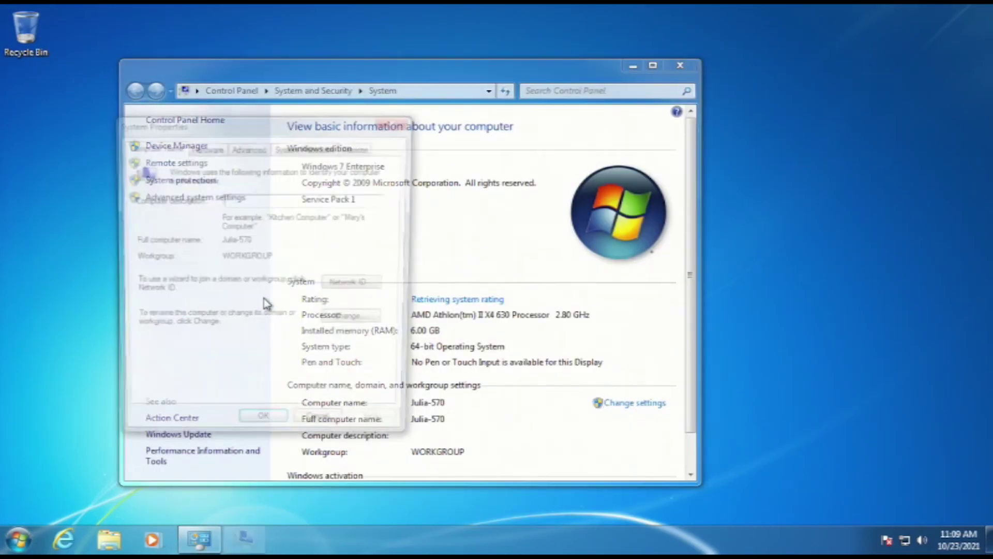
{"action": "left_click", "coordinate": [349, 325]}
{"action": "left_click", "coordinate": [150, 313]}
Enter the domain Julia.Techspot and authenticate with the domain account's password
{"action": "type", "text": "Julia.Tehspot"}
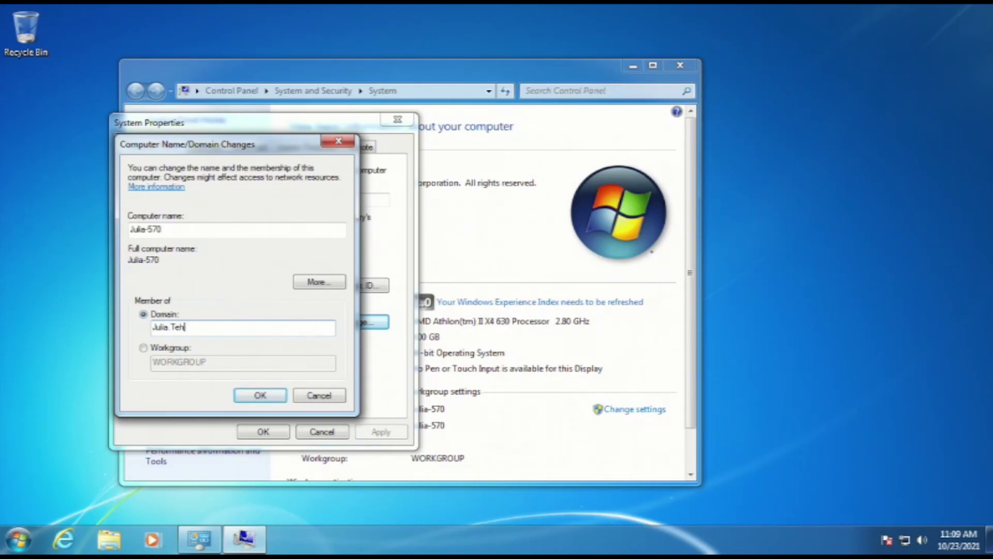
{"action": "key", "text": "BackSpace"}
{"action": "key", "text": "BackSpace"}
{"action": "key", "text": "BackSpace"}
{"action": "key", "text": "BackSpace"}
{"action": "key", "text": "BackSpace"}
{"action": "key", "text": "BackSpace"}
{"action": "type", "text": "echspot"}
{"action": "key", "text": "Return"}
{"action": "type", "text": "Jul"}
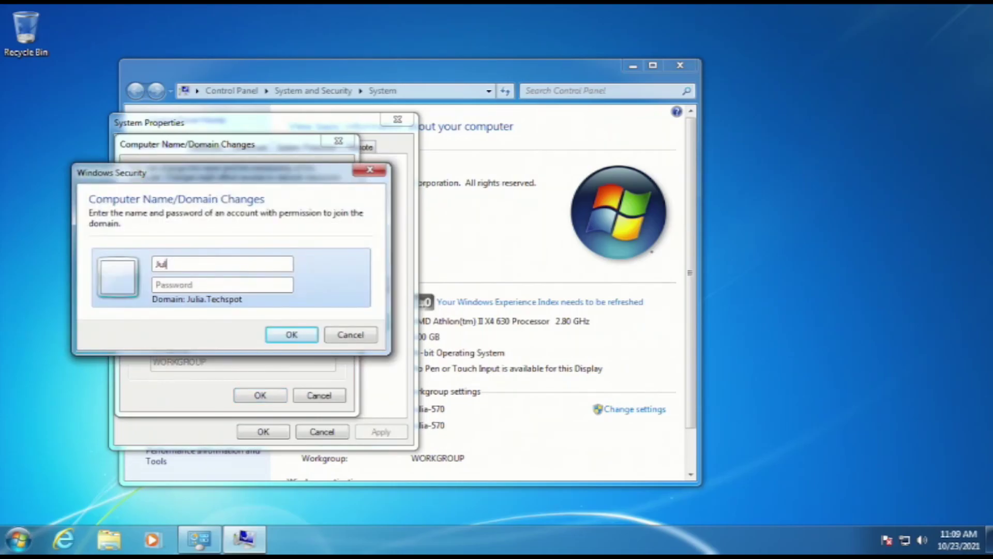
{"action": "type", "text": "iapassword"}
{"action": "key", "text": "Return"}
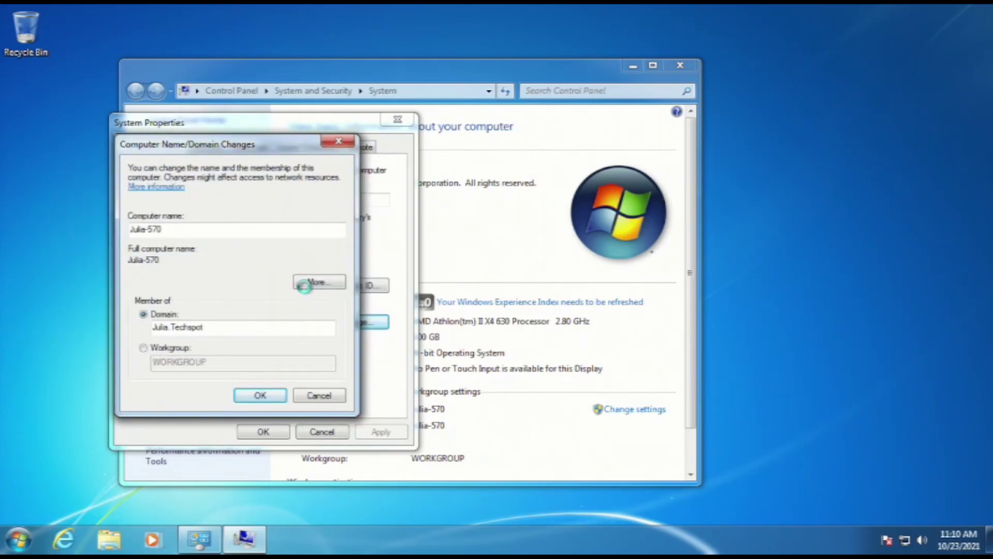
Acknowledge the domain welcome and restart-required notices, then restart the computer now
{"action": "left_click", "coordinate": [577, 324]}
{"action": "left_click", "coordinate": [583, 290]}
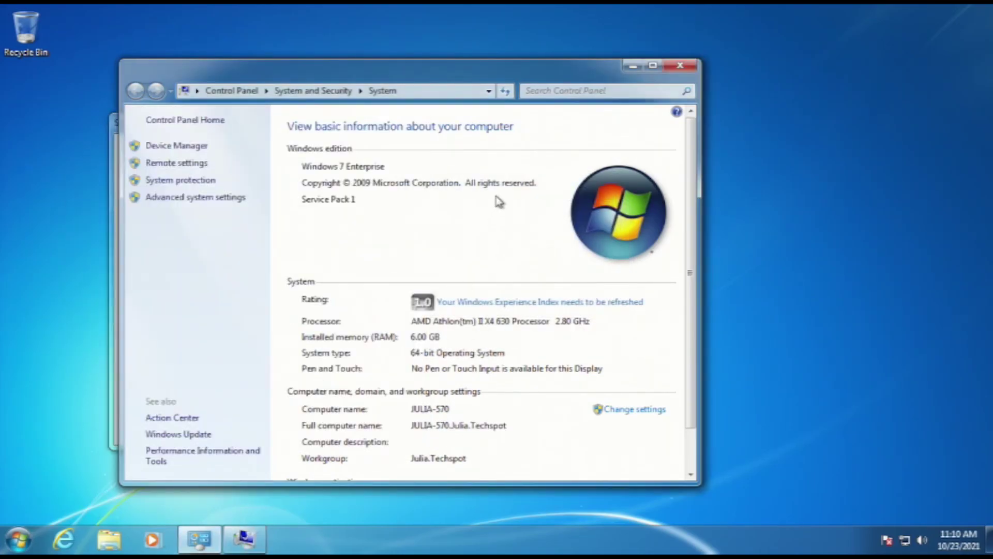
{"action": "left_click", "coordinate": [248, 532]}
{"action": "left_click", "coordinate": [262, 433]}
{"action": "left_click", "coordinate": [483, 291]}
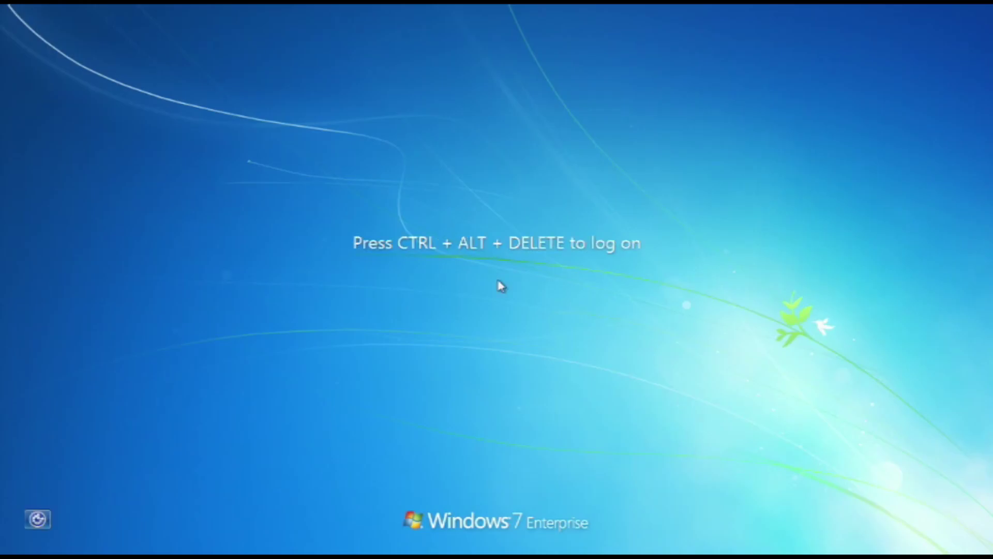
Sign in as Other User with the domain account's user name and password
{"action": "key", "text": "ctrl+alt+Delete"}
{"action": "left_click", "coordinate": [496, 416]}
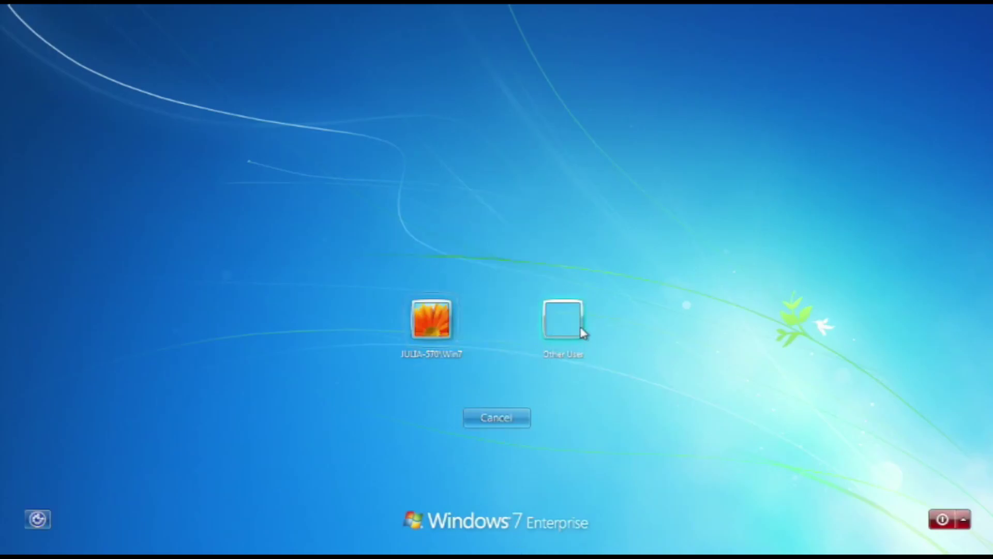
{"action": "left_click", "coordinate": [583, 333]}
{"action": "type", "text": "Julia"}
{"action": "key", "text": "Tab"}
{"action": "type", "text": "password"}
{"action": "key", "text": "Return"}
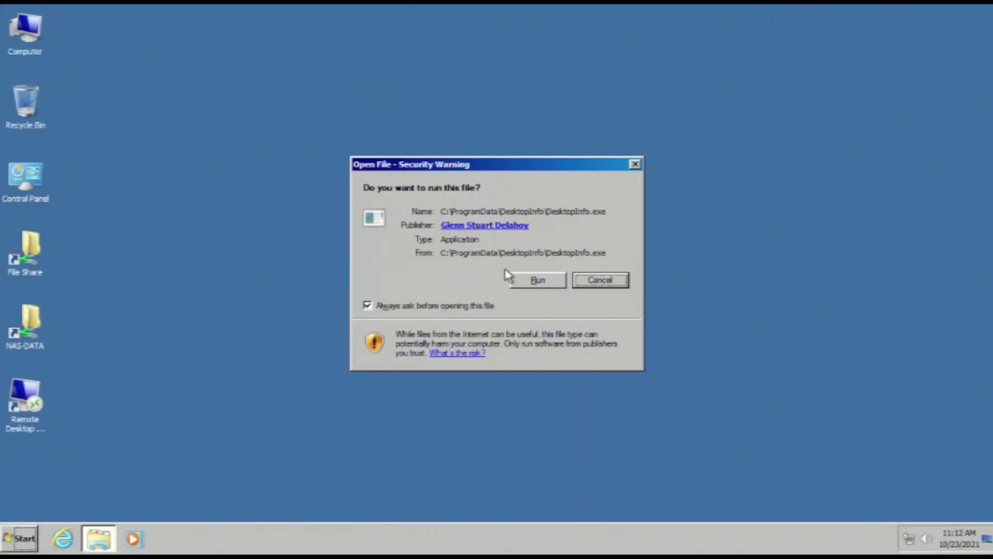
Allow DesktopInfo to run and apply the Windows 7 Aero theme in Personalization
{"action": "left_click", "coordinate": [538, 283]}
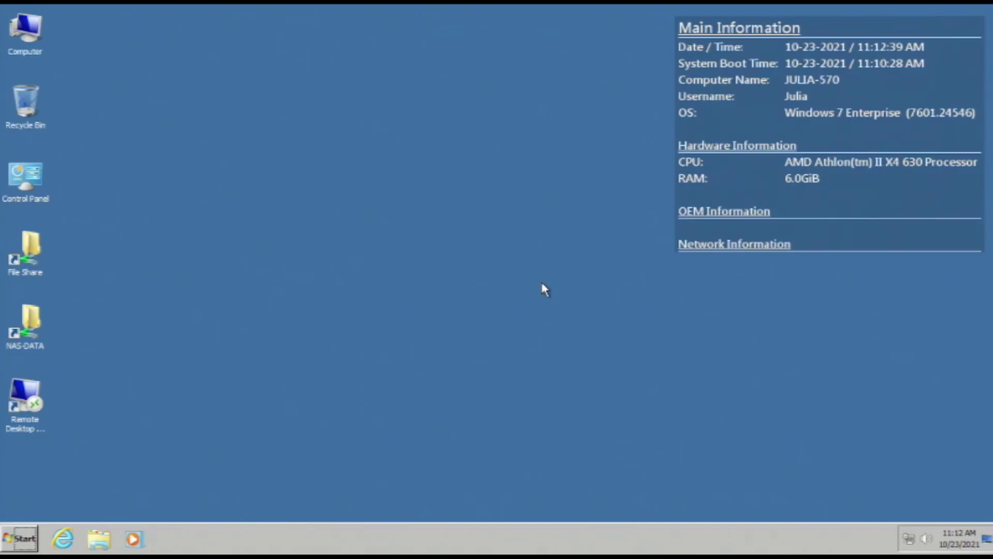
{"action": "right_click", "coordinate": [542, 284]}
{"action": "left_click", "coordinate": [496, 406]}
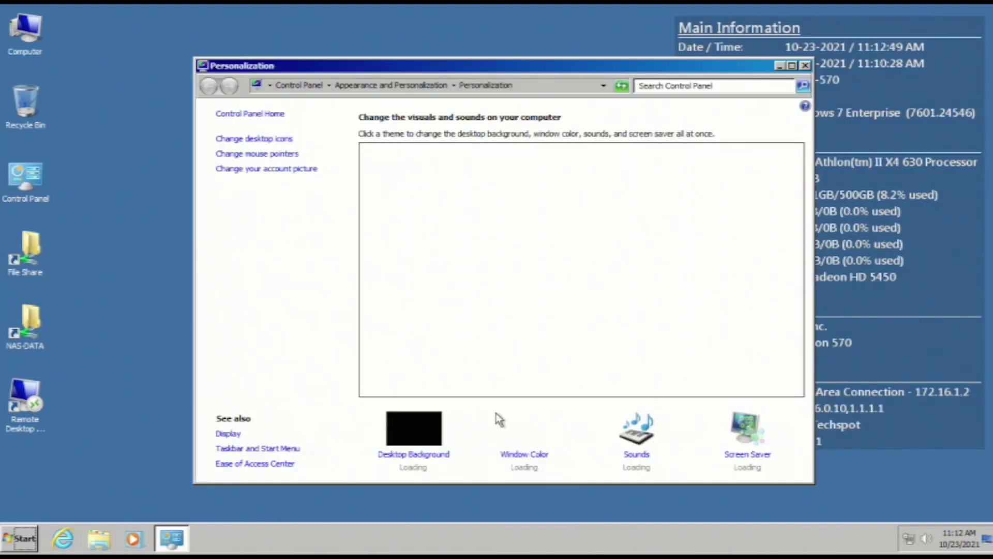
{"action": "left_click", "coordinate": [451, 334]}
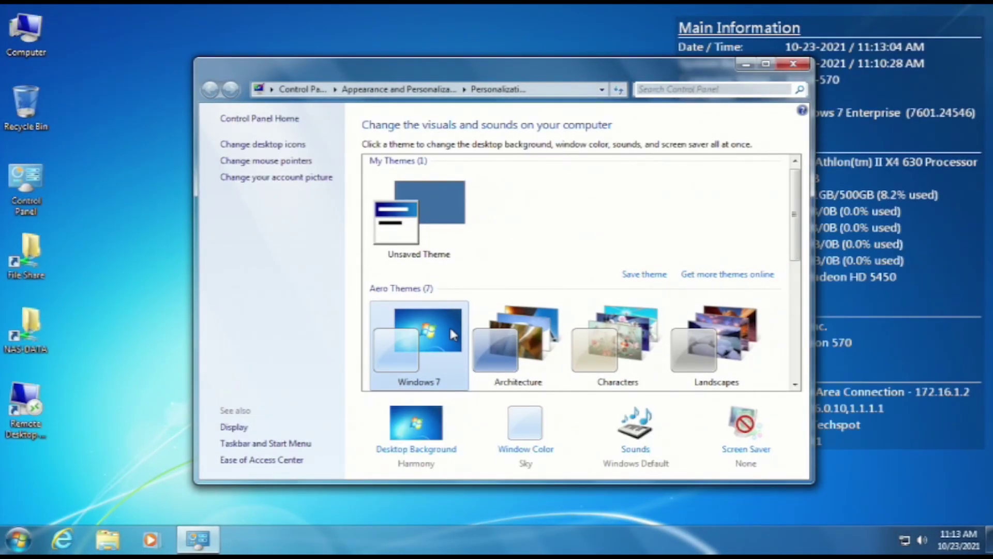
{"action": "left_click", "coordinate": [766, 64]}
{"action": "left_click", "coordinate": [979, 9]}
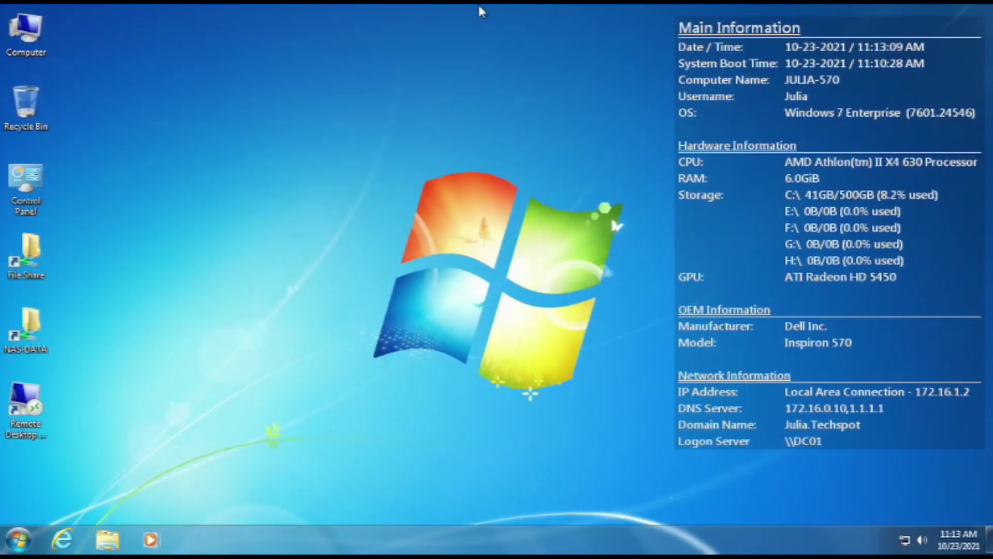
Set the window colour to maximum saturation and intensity with a slight hue tweak, and save
{"action": "right_click", "coordinate": [257, 236]}
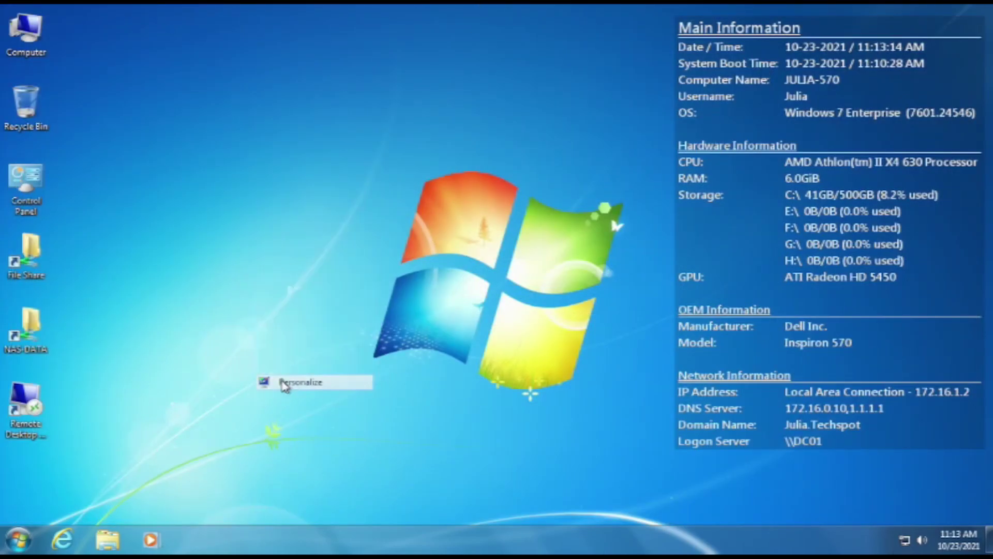
{"action": "left_click", "coordinate": [283, 382]}
{"action": "left_click", "coordinate": [470, 472]}
{"action": "left_click", "coordinate": [331, 292]}
{"action": "left_click_drag", "start_coordinate": [457, 338], "coordinate": [541, 363]}
{"action": "left_click_drag", "start_coordinate": [434, 259], "coordinate": [631, 261]}
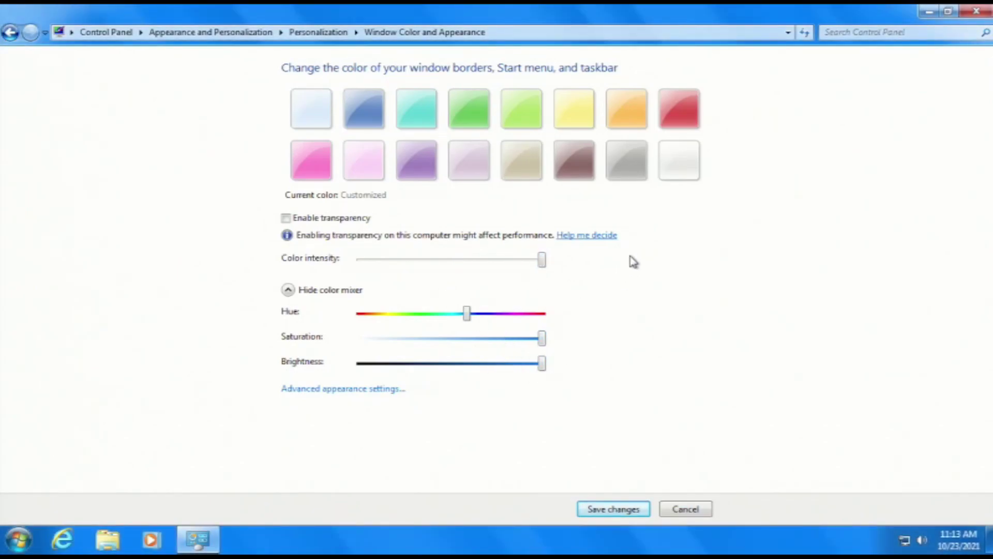
{"action": "left_click_drag", "start_coordinate": [467, 313], "coordinate": [474, 313]}
{"action": "left_click", "coordinate": [589, 508]}
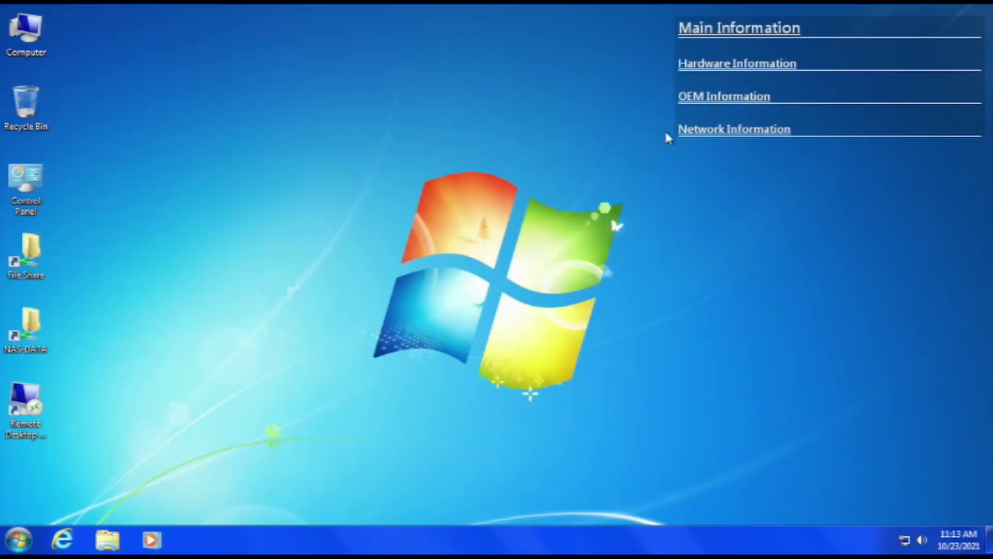